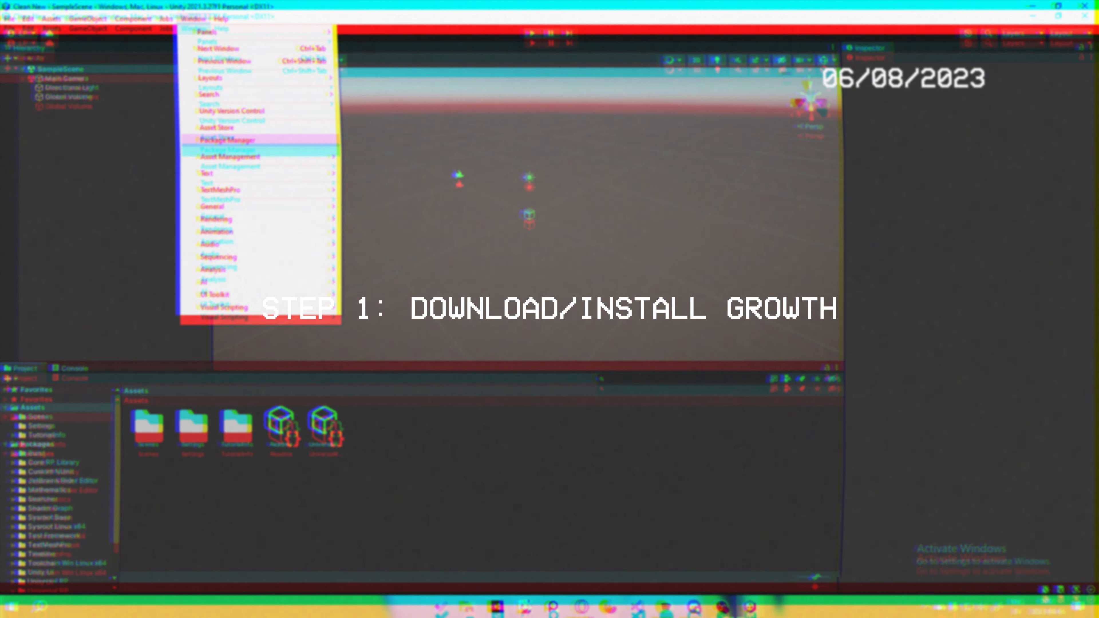
- Open the Package Manager and reposition its window over the scene
click(227, 140)
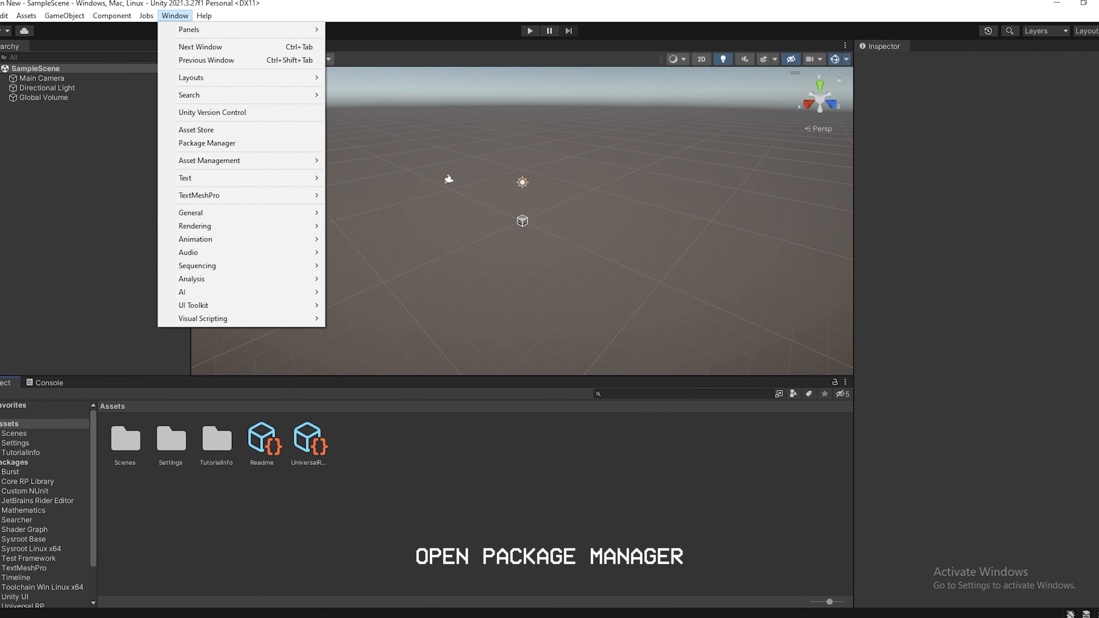
key(Return)
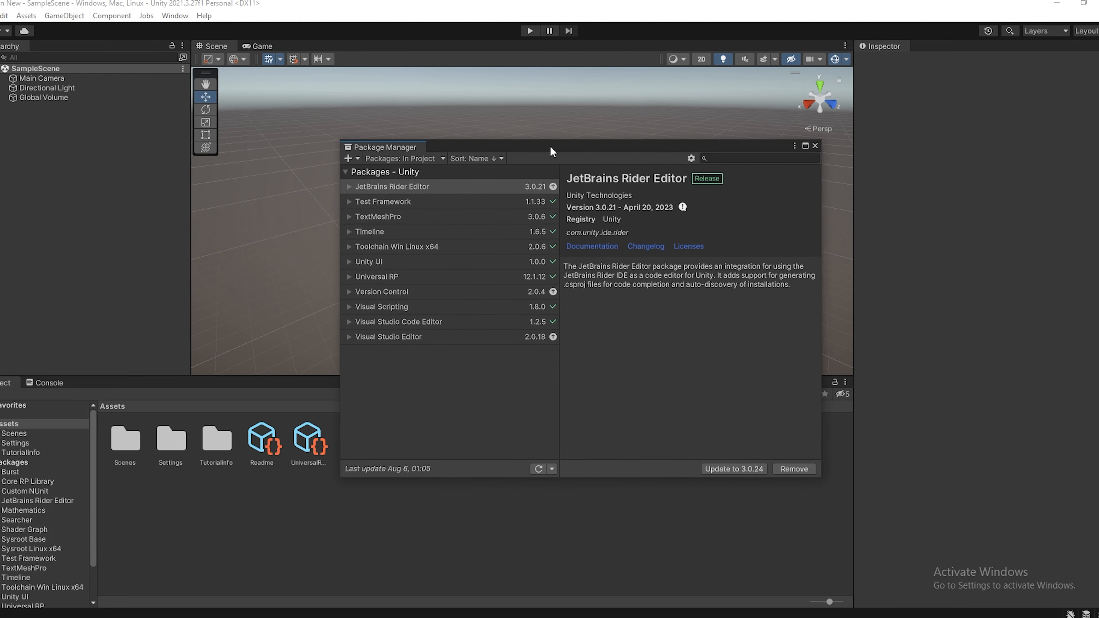
drag(551, 146, 511, 137)
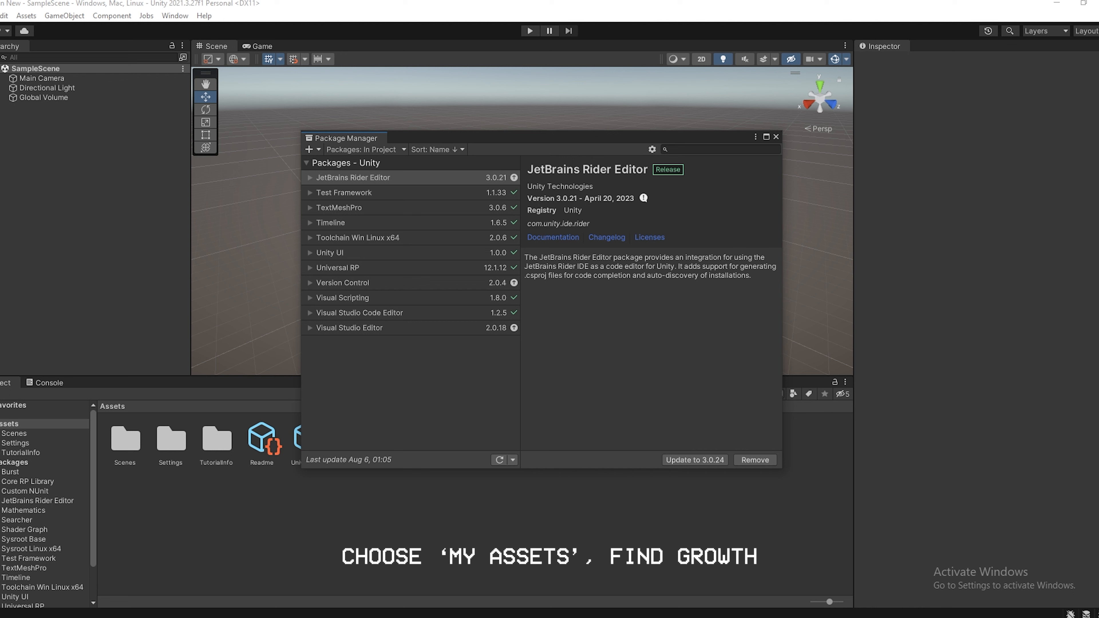
- List the packages under My Assets, search for "growth" and select Bush Clouds and Foliage Creator - Growth
click(346, 163)
click(366, 150)
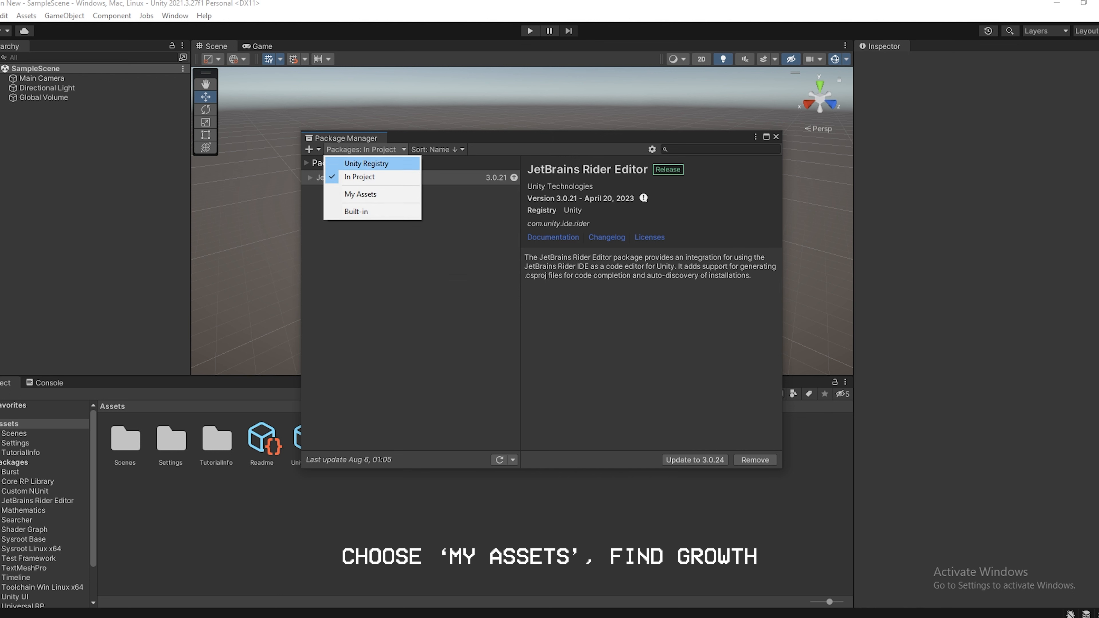
click(360, 194)
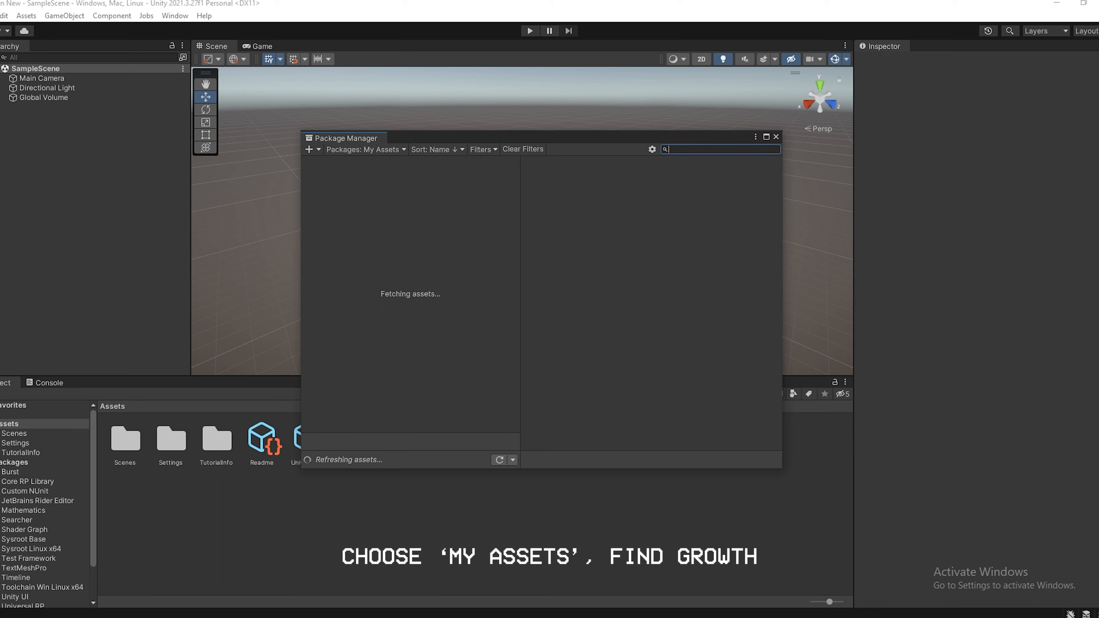
text(growth)
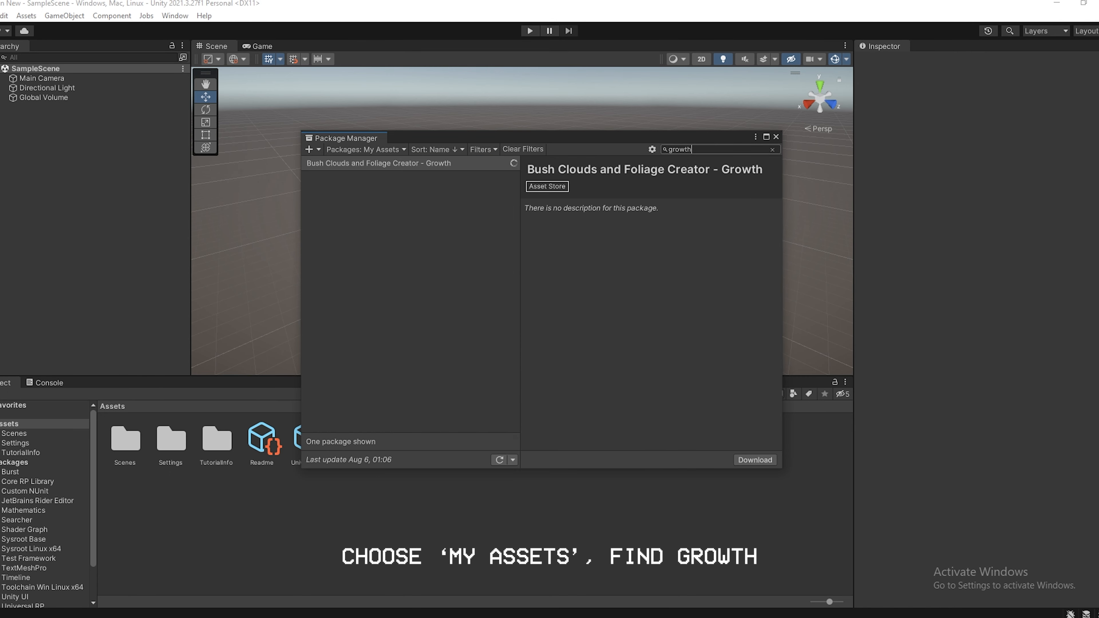
click(410, 164)
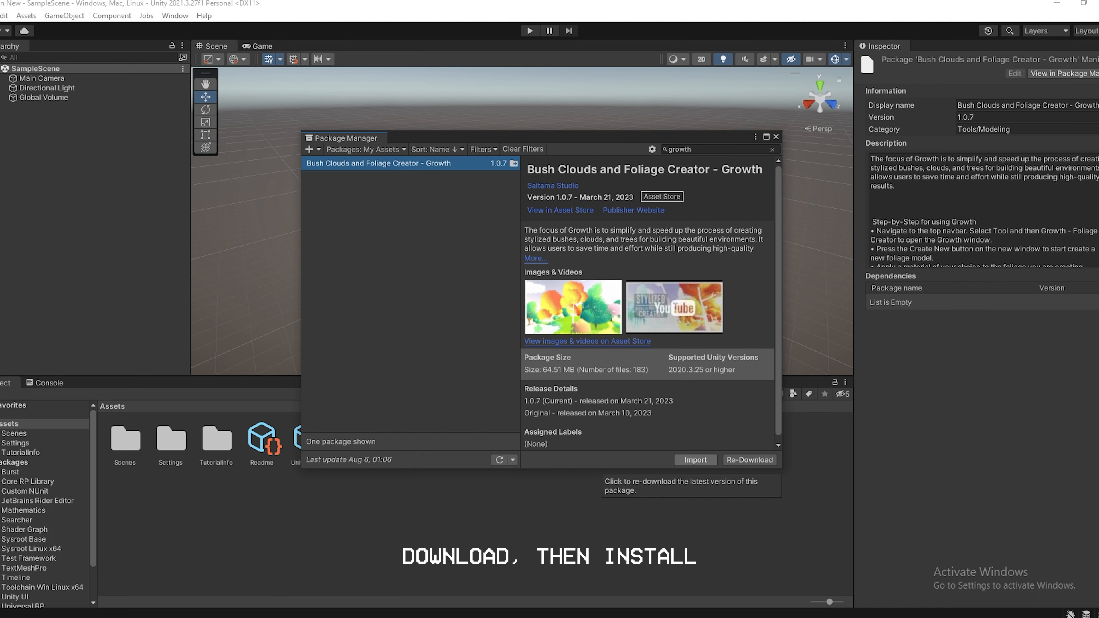
- Import the complete Growth - Foliage Creator package into the project
click(695, 460)
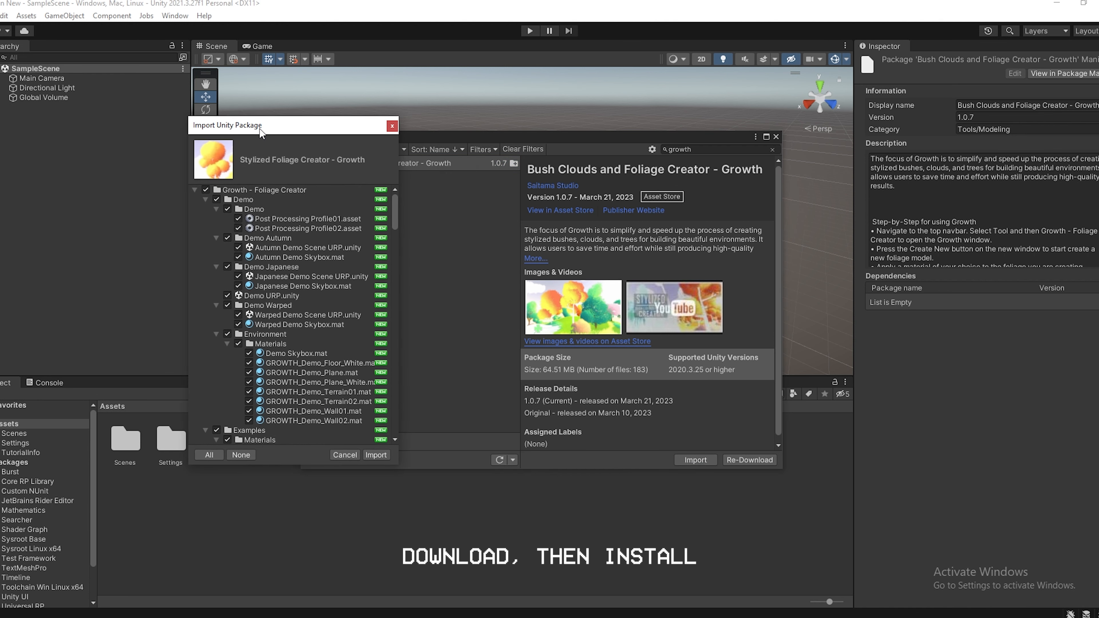
click(191, 197)
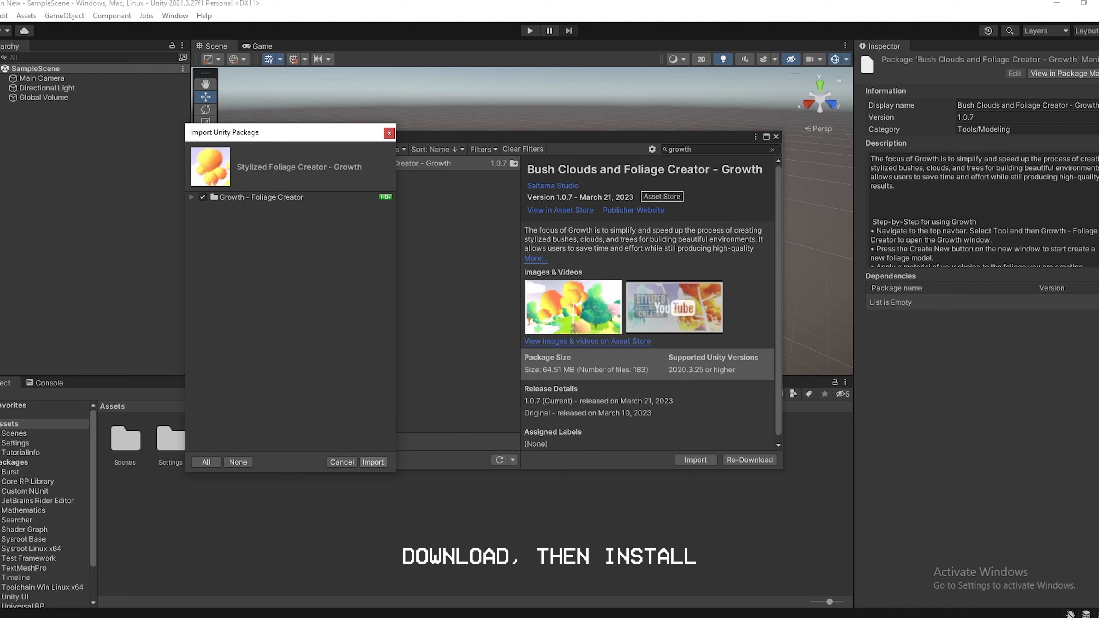
key(Return)
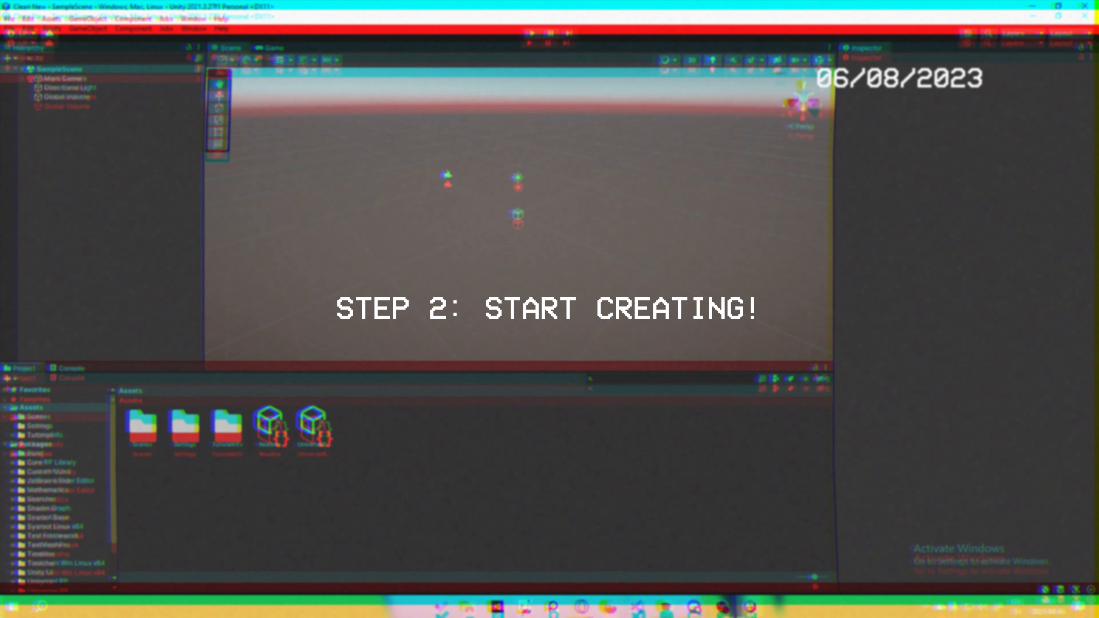
- Open the Growth - Foliage Creator window and dock it beside the Inspector
click(193, 19)
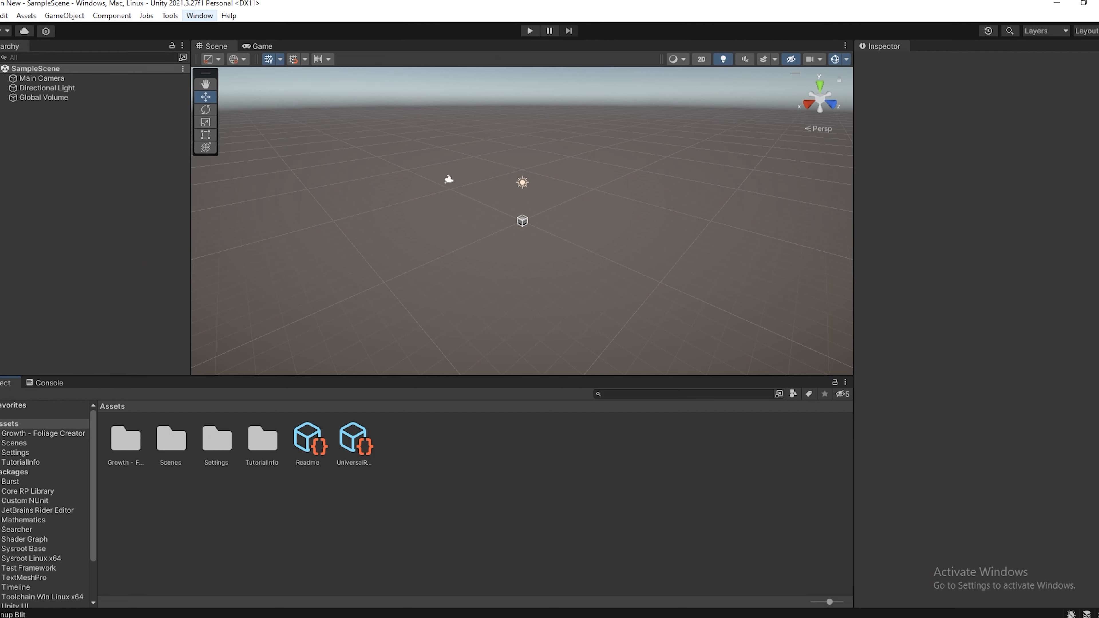
mouse_move(170, 16)
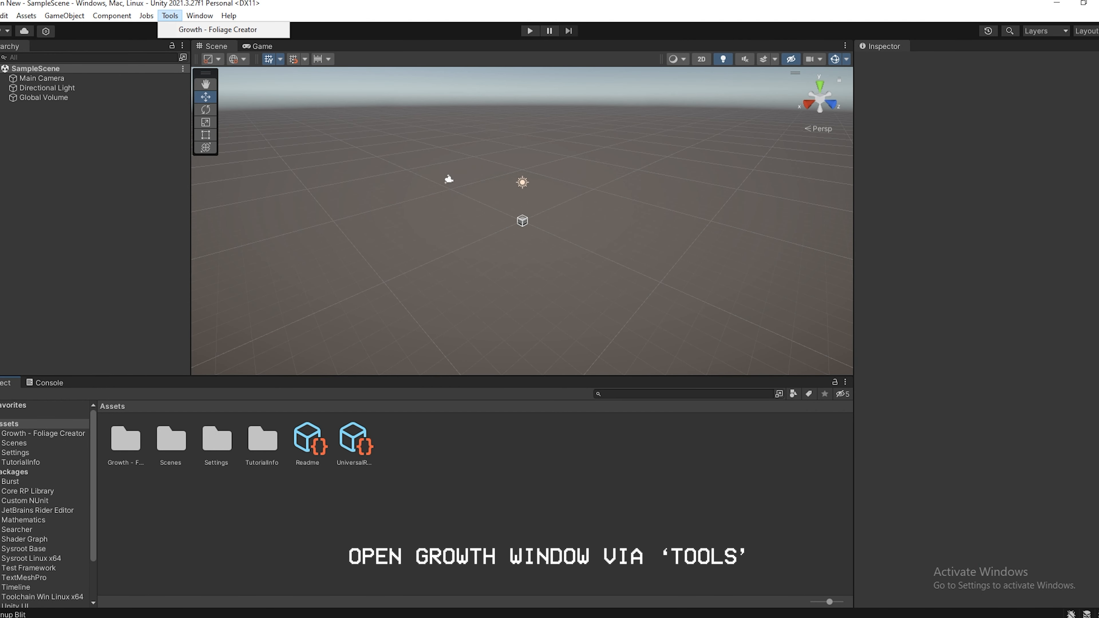
click(217, 30)
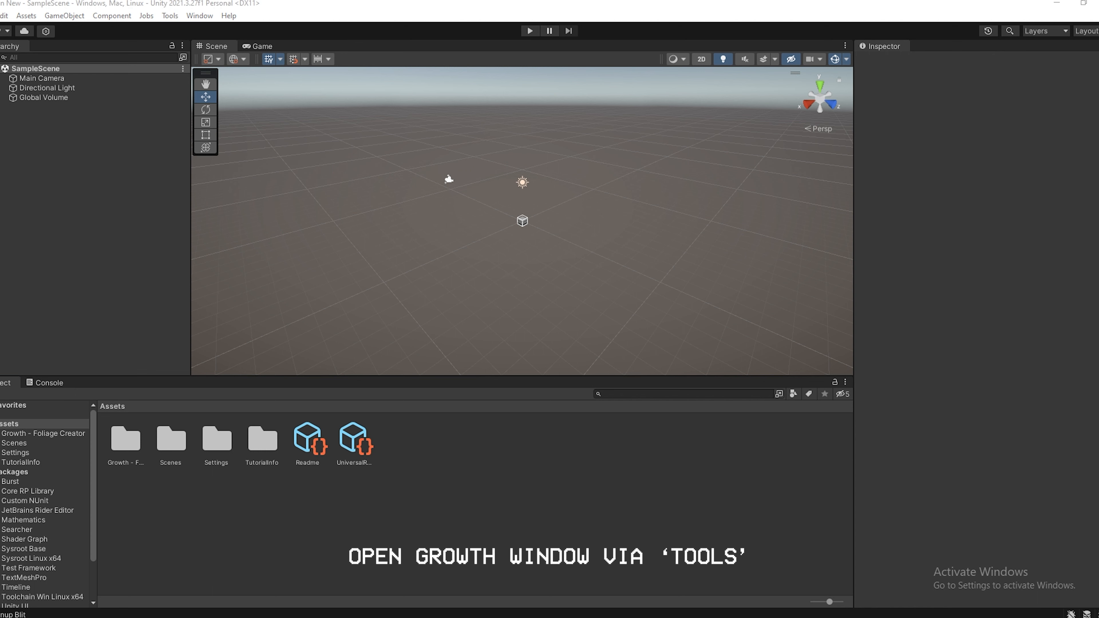
drag(433, 66, 920, 46)
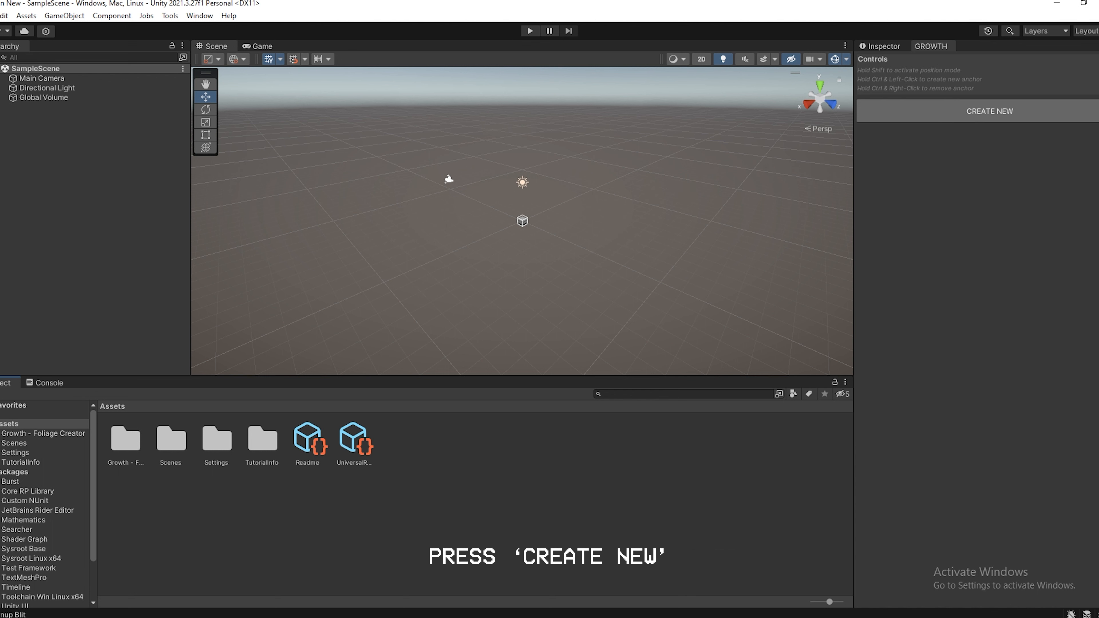
- Create a new foliage object in the scene with the Growth tool
click(956, 114)
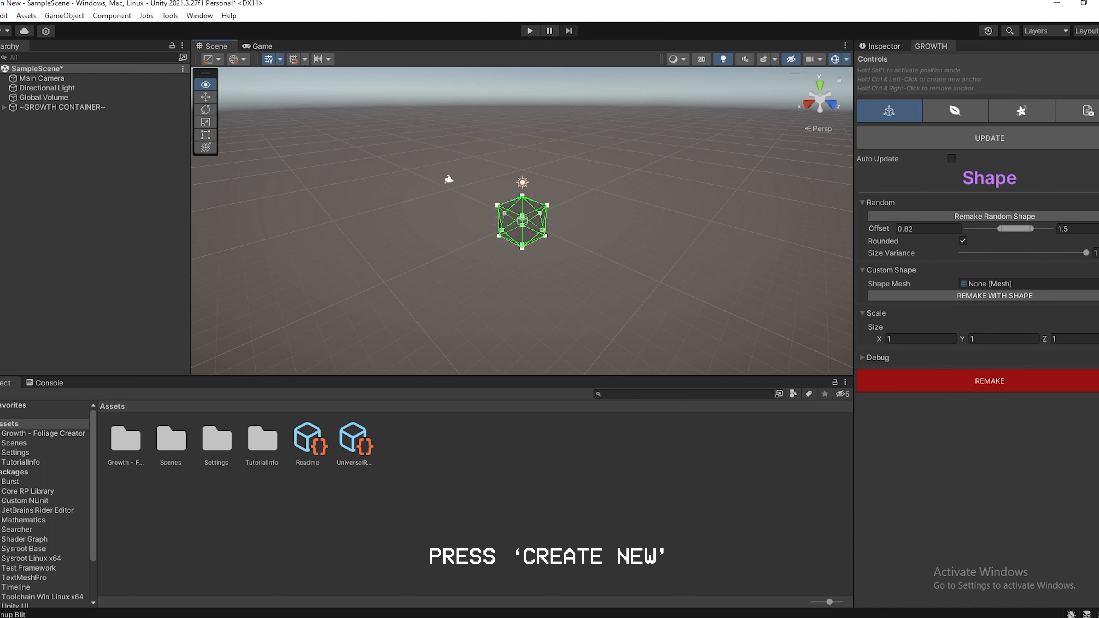
right_drag(522, 221, 650, 170)
key(w)
key(a)
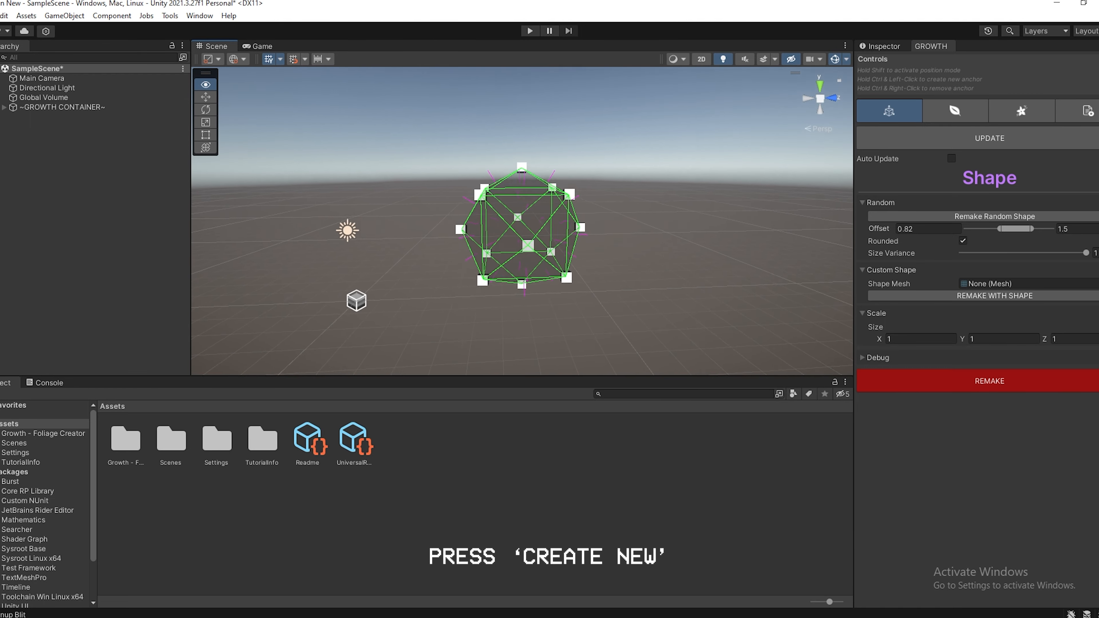
alt+drag(649, 170, 725, 180)
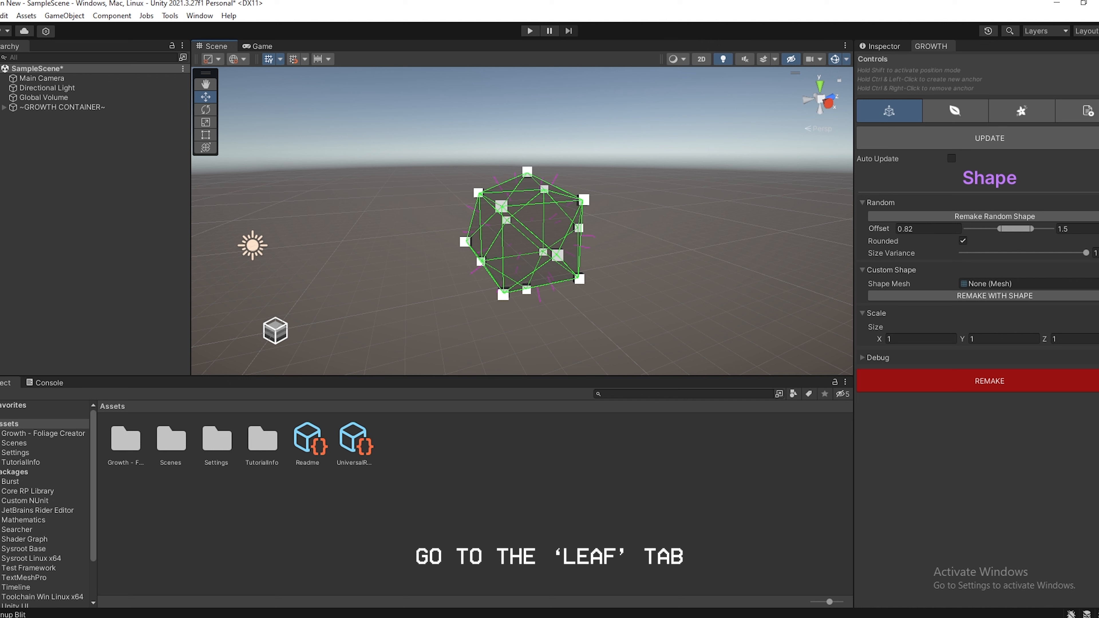
- Enable Auto Update in the Leaf settings and assign the GROWTH_Demo_Green_Foliage material to the leaf mesh
click(955, 111)
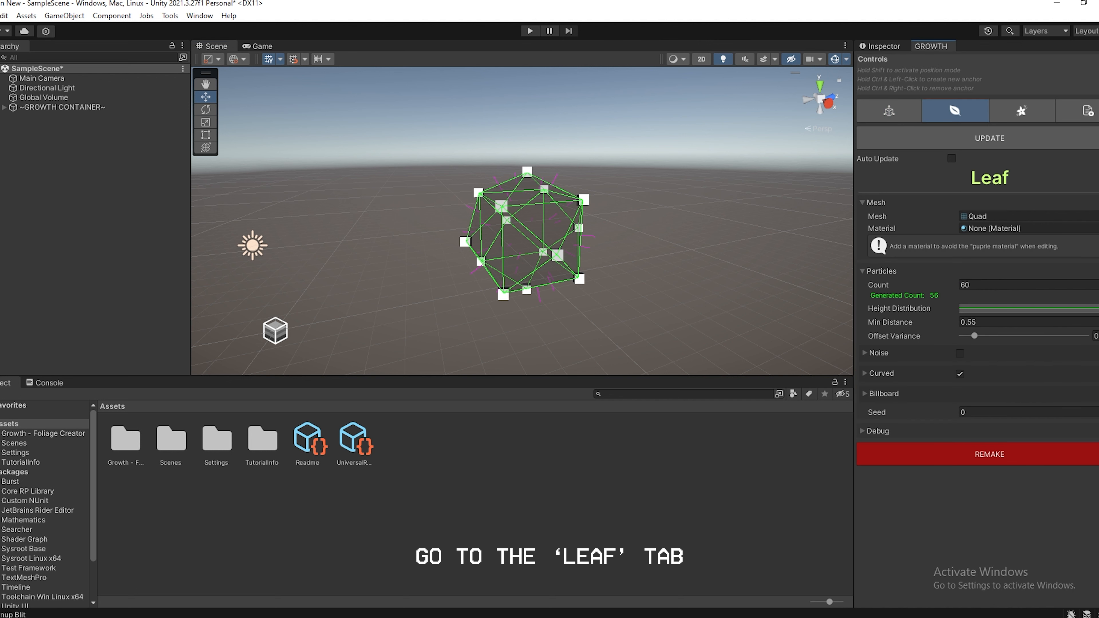
click(951, 158)
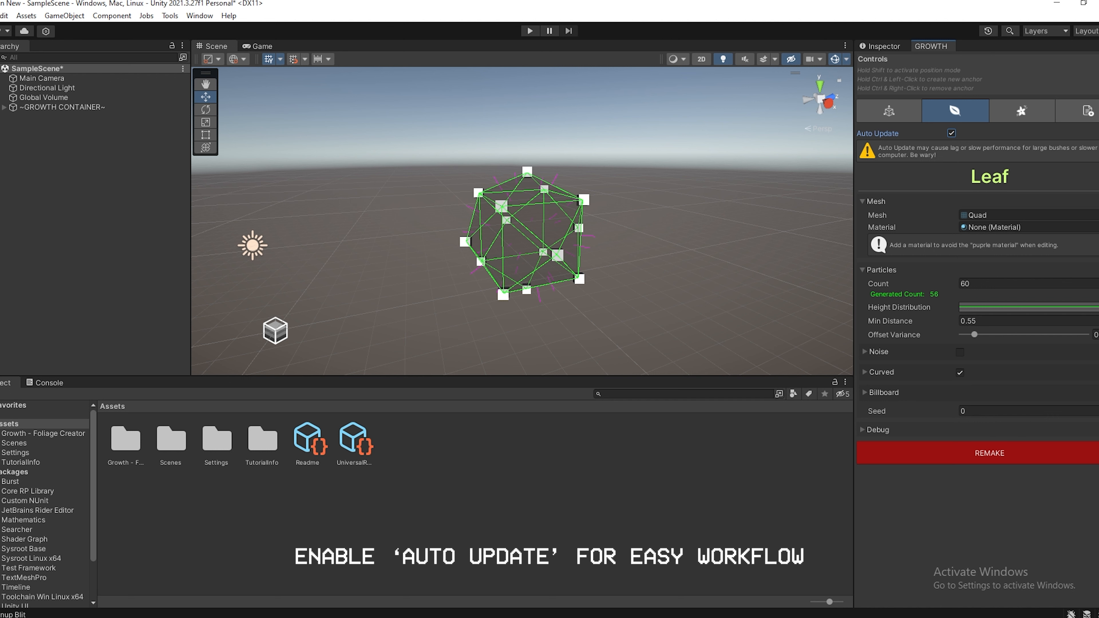
click(1098, 227)
text(growth)
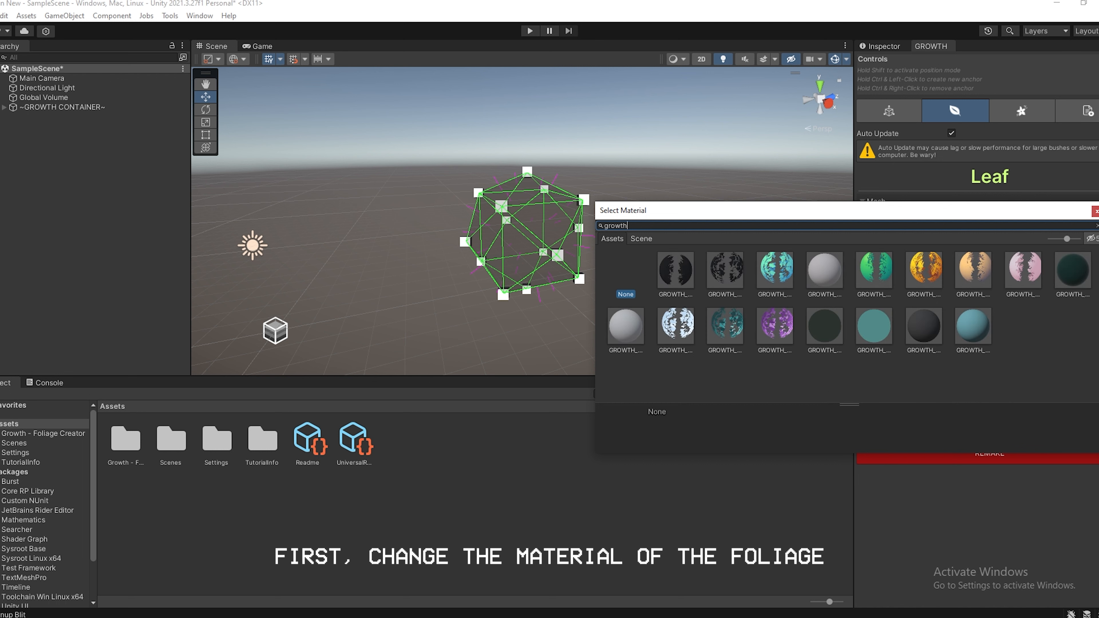
click(873, 269)
drag(658, 210, 692, 249)
click(809, 308)
click(1007, 308)
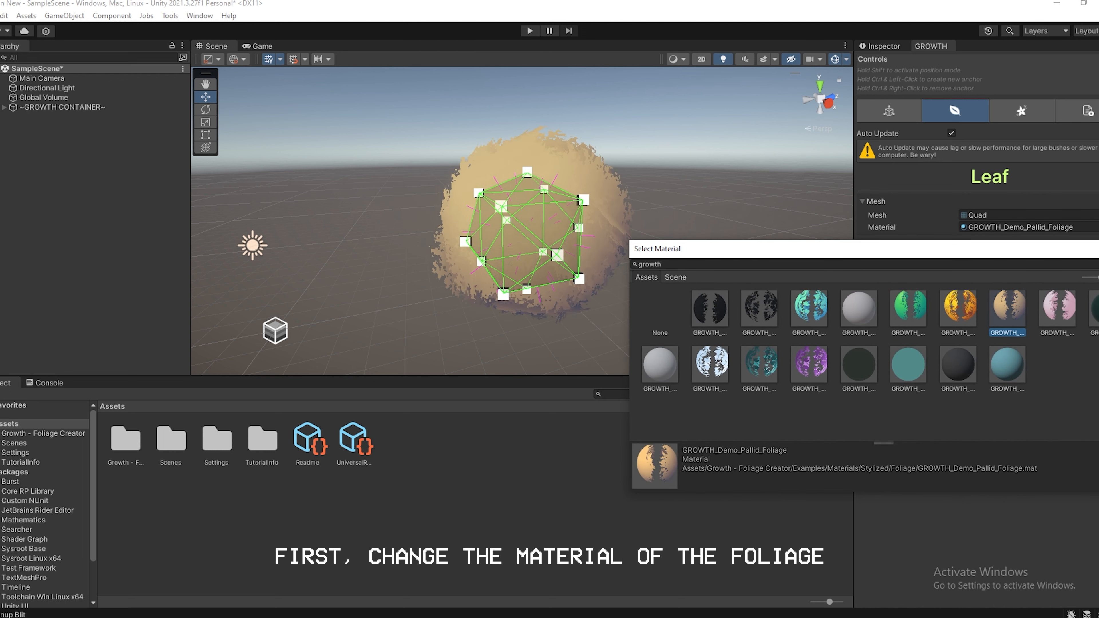
click(958, 308)
click(1057, 308)
click(958, 308)
click(908, 308)
double_click(908, 309)
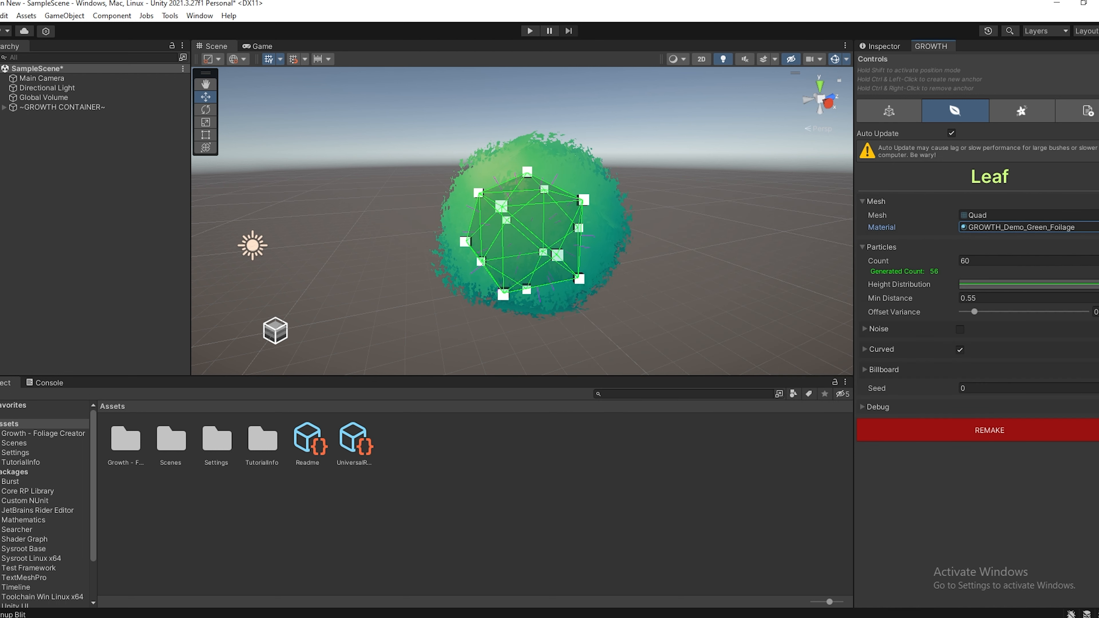
- Turn off the triangle and normal display in the foliage's debug settings
right_drag(562, 225, 527, 220)
click(877, 407)
click(954, 419)
- Reshape the bush by moving its anchor points freehand from several sides
drag(556, 218, 578, 197)
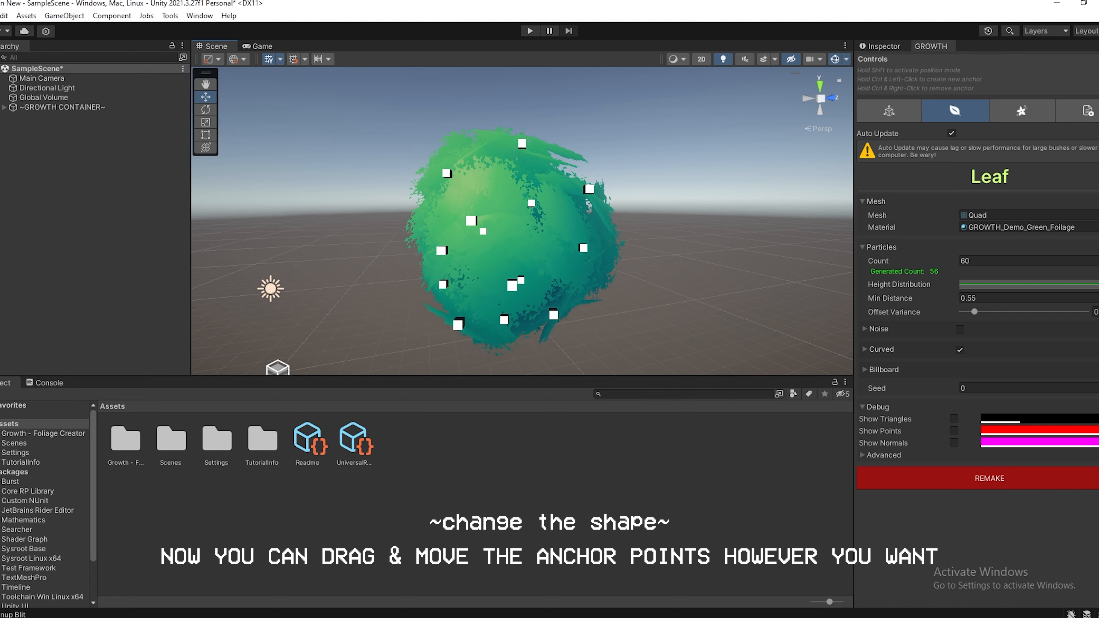
alt+drag(390, 234, 684, 239)
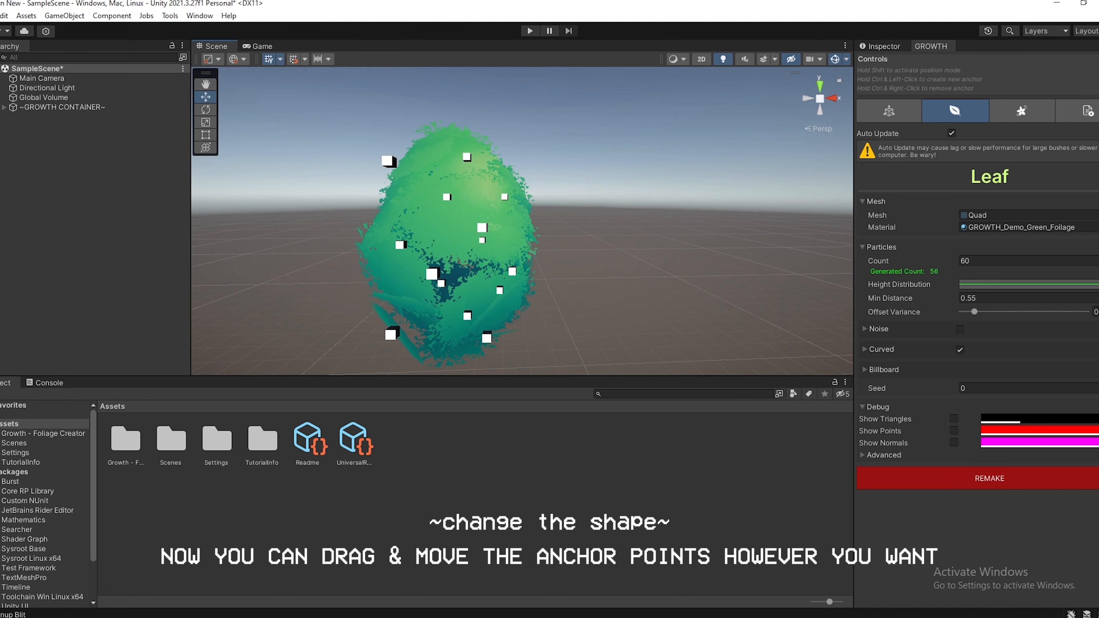
right_drag(684, 239, 601, 249)
drag(506, 241, 467, 310)
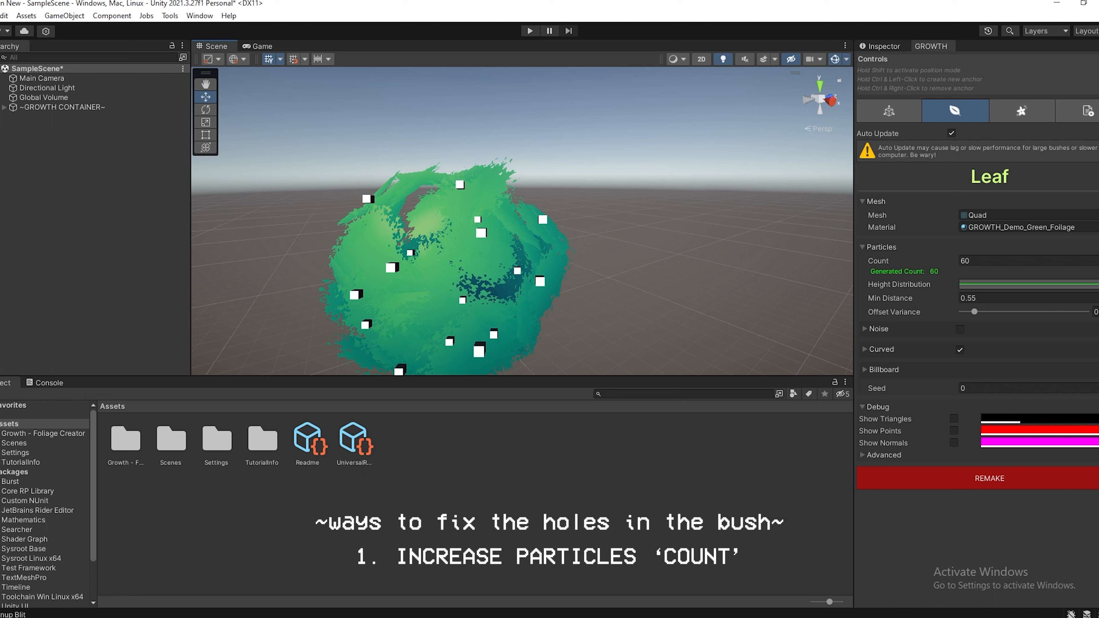
- Set the leaf particle Count to 200
click(879, 261)
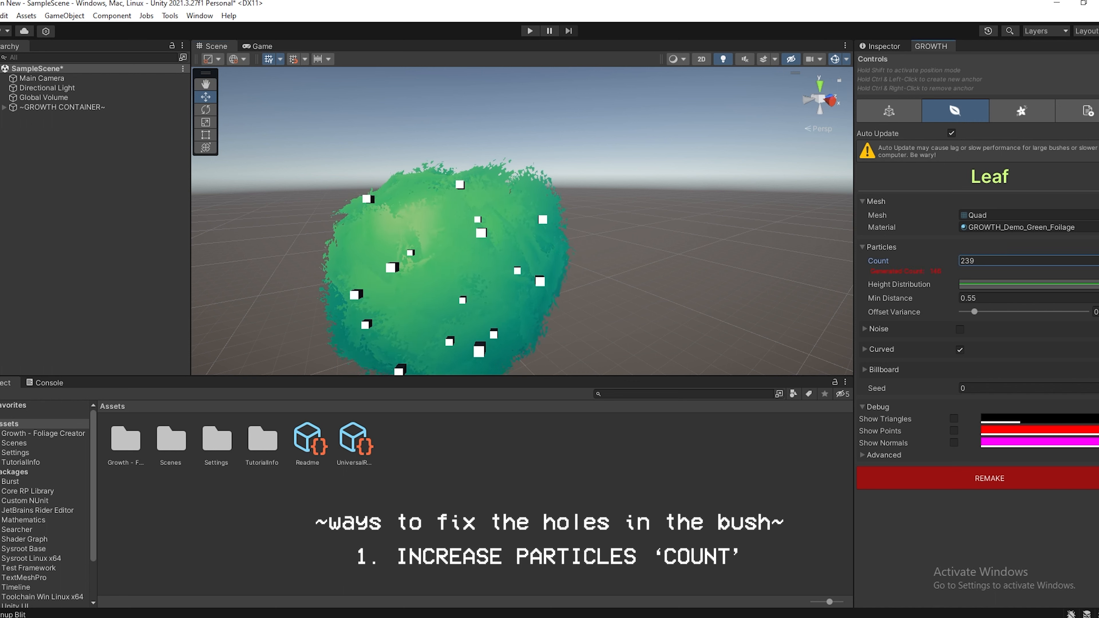
text(200)
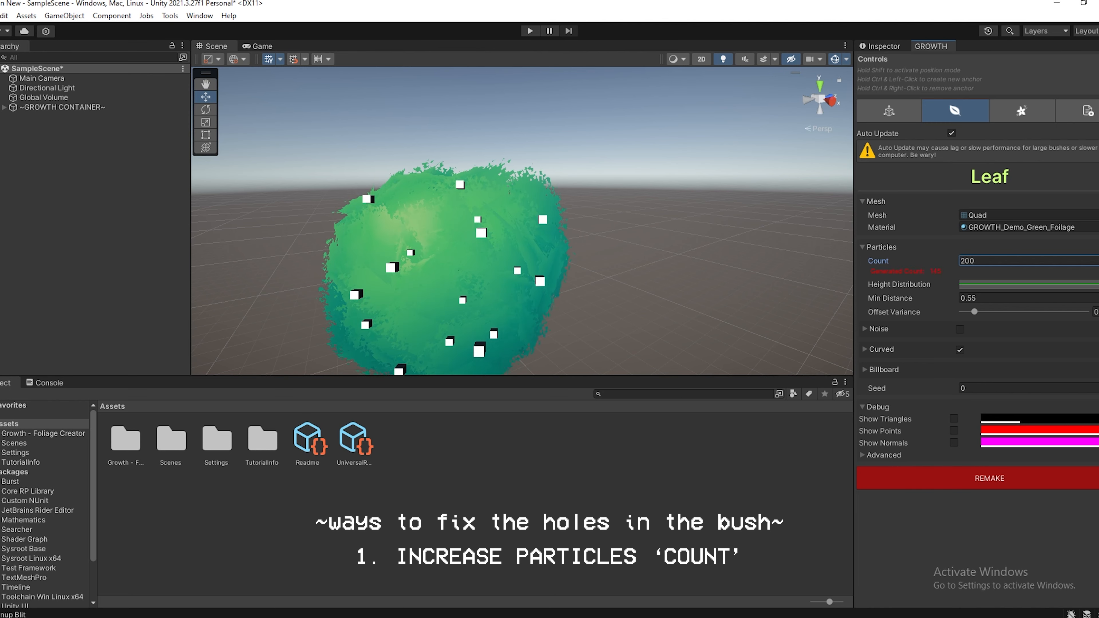
- Try a particle Min Distance of 1.48, and reduce it to 0.5
alt+drag(468, 278, 736, 277)
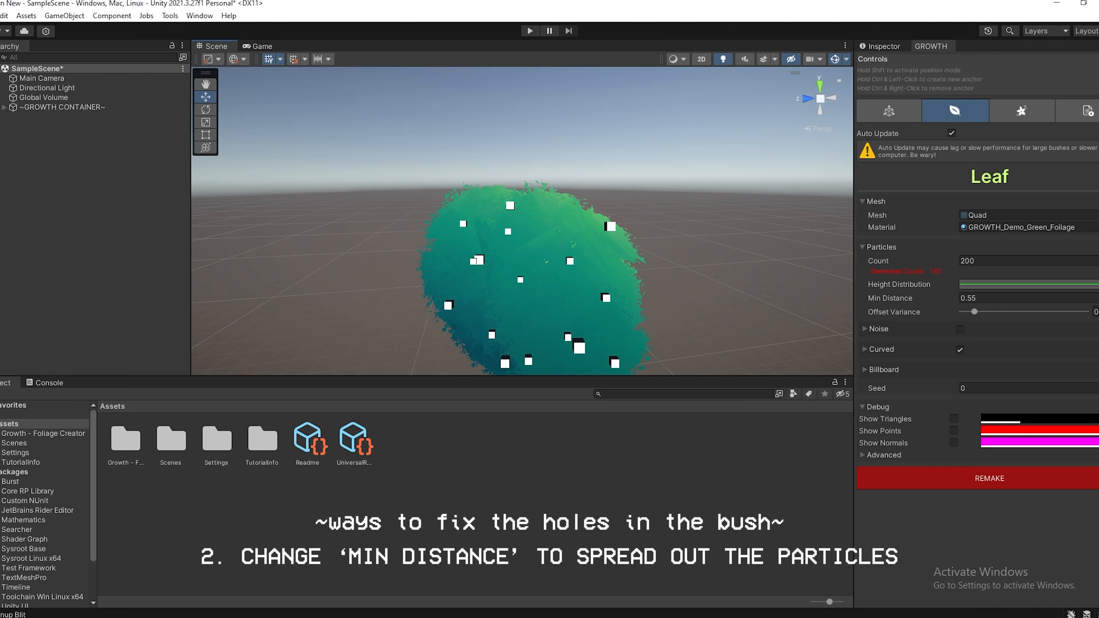
drag(609, 227, 251, 210)
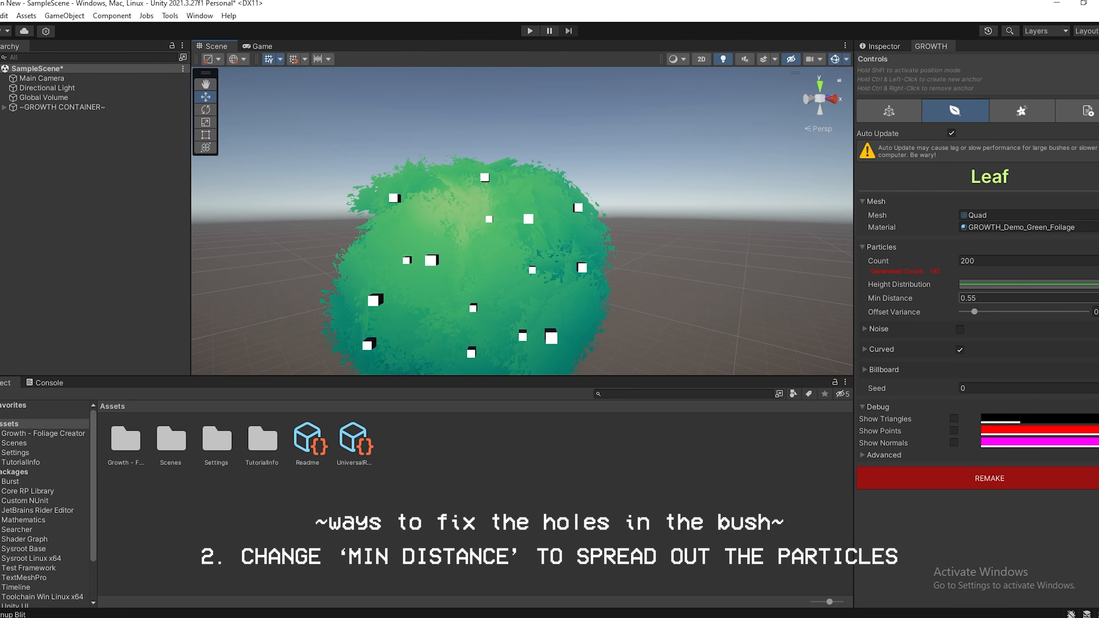
drag(913, 298, 928, 299)
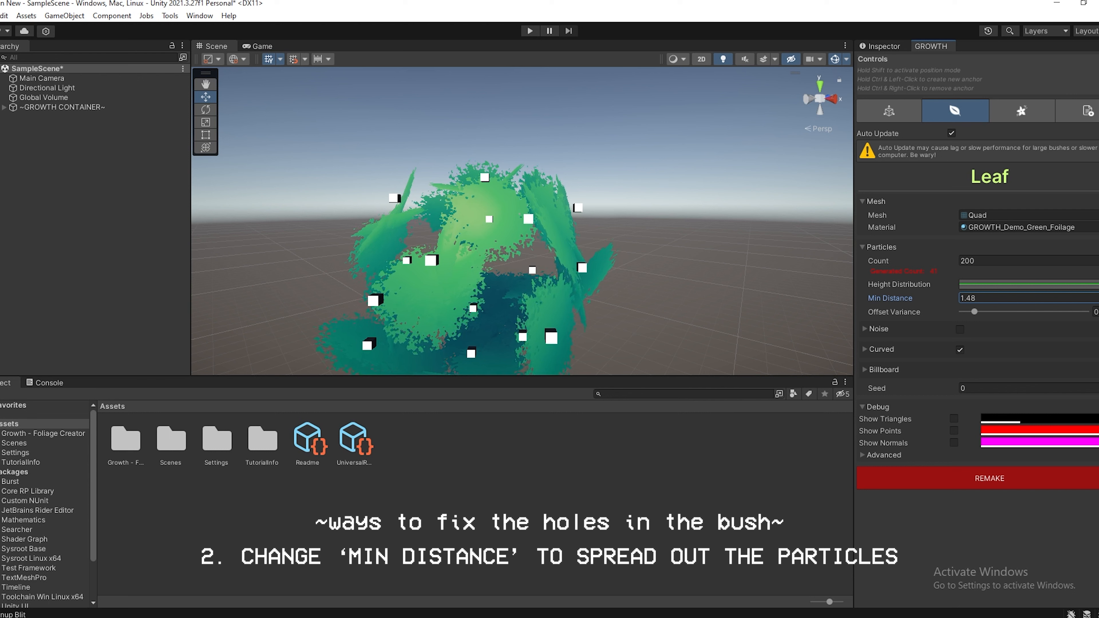
drag(929, 298, 908, 299)
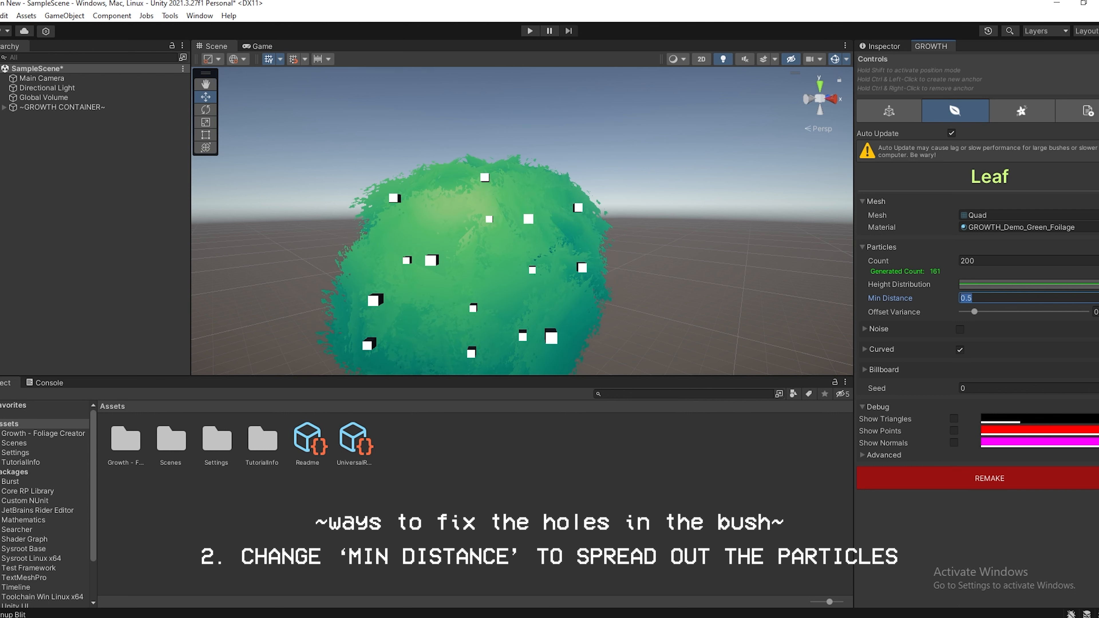
- Try denser foliage with a Min Distance of 0.25 and a particle Count of 500
text(.25)
drag(882, 261, 1097, 261)
text(500)
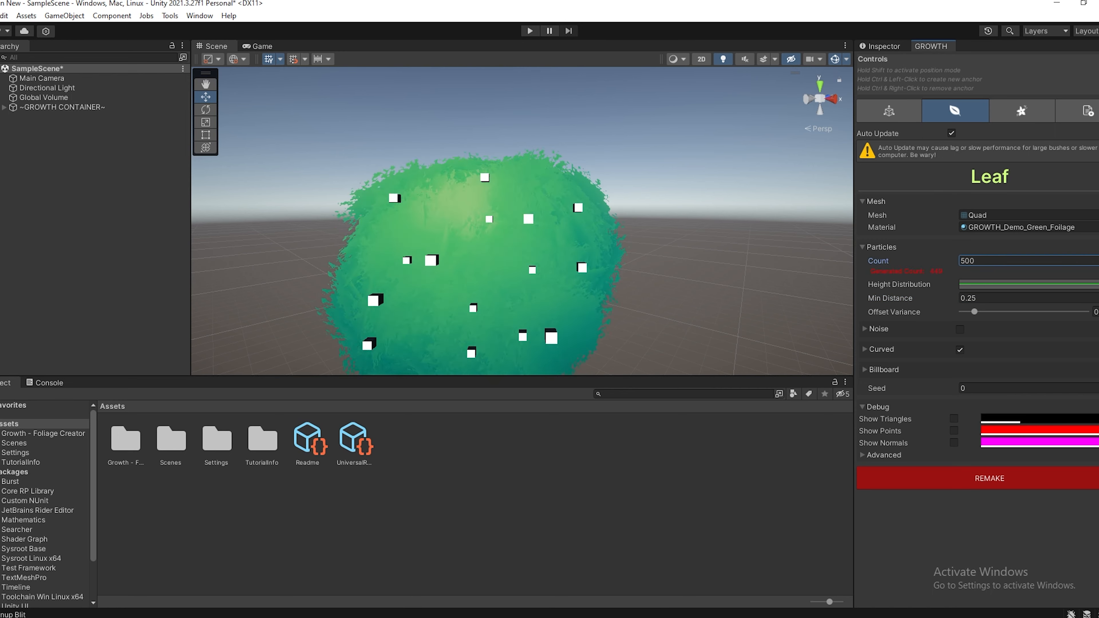
- Set the particle Count back to 200 and the Min Distance to 0.5
alt+drag(649, 216, 394, 208)
scroll(520, 221, down, 5)
click(1026, 261)
text(200)
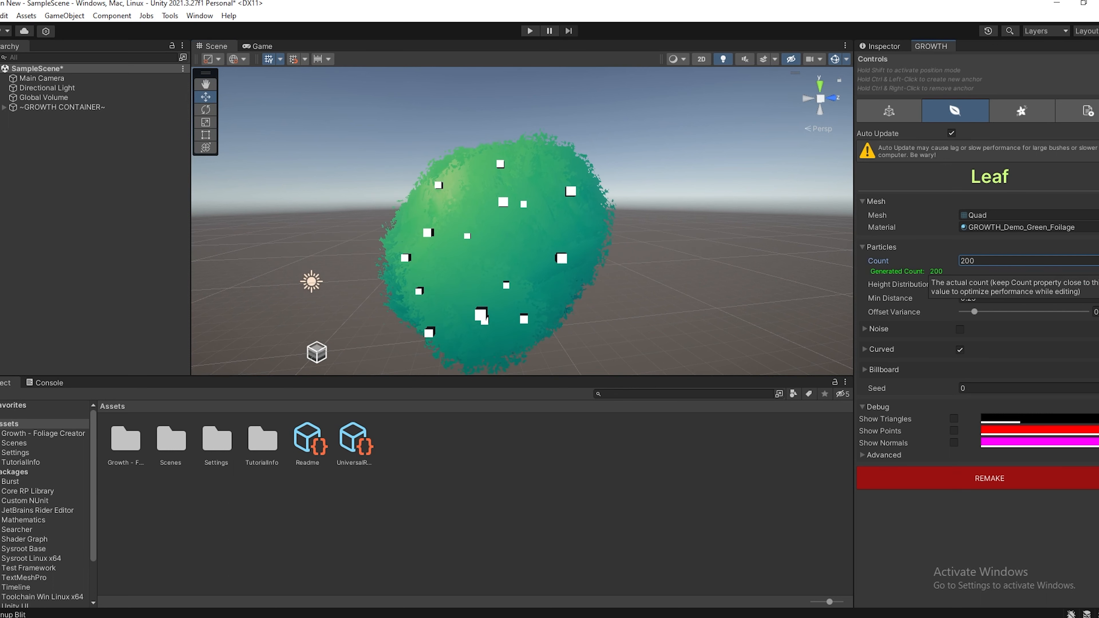
click(1026, 299)
text(0.5)
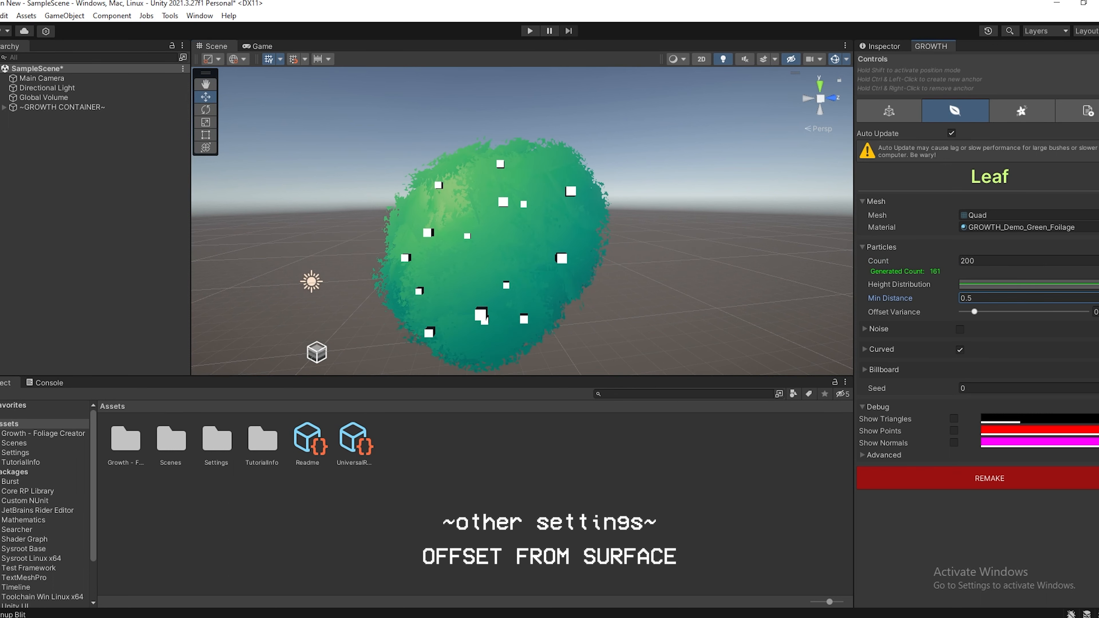
- Increase the leaf particles' Offset Variance slightly
mouse_move(974, 312)
mouse_down()
mouse_move(1009, 312)
mouse_move(984, 312)
mouse_up()
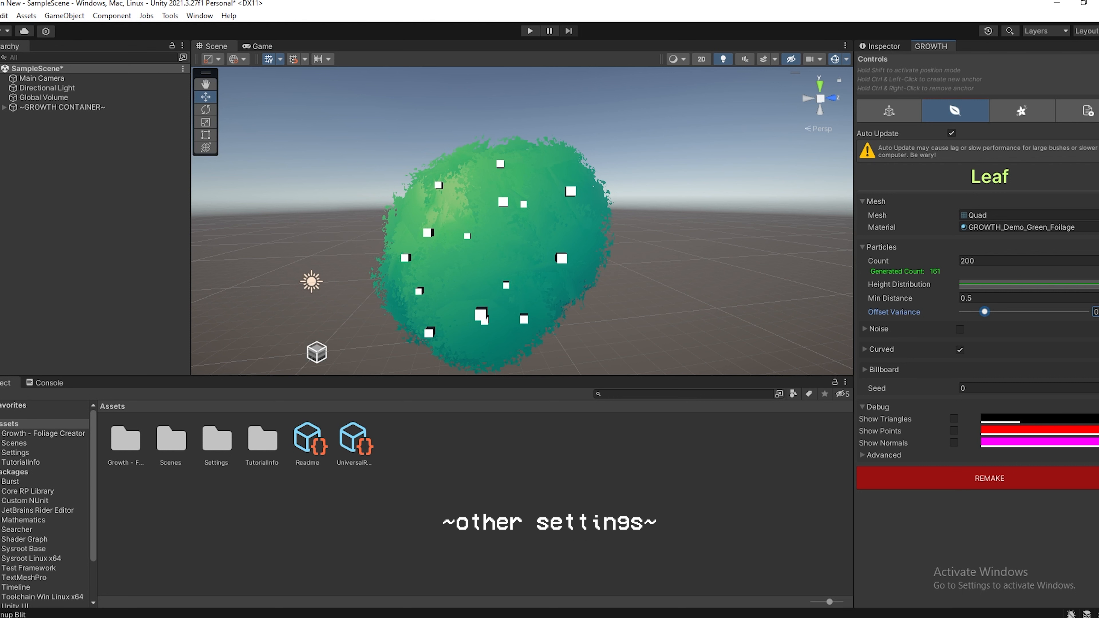
- Try a rising Height Distribution curve for the leaf particles by setting its first key's value to 0
click(1028, 284)
drag(975, 241, 966, 191)
drag(772, 367, 772, 512)
right_click(772, 512)
click(794, 389)
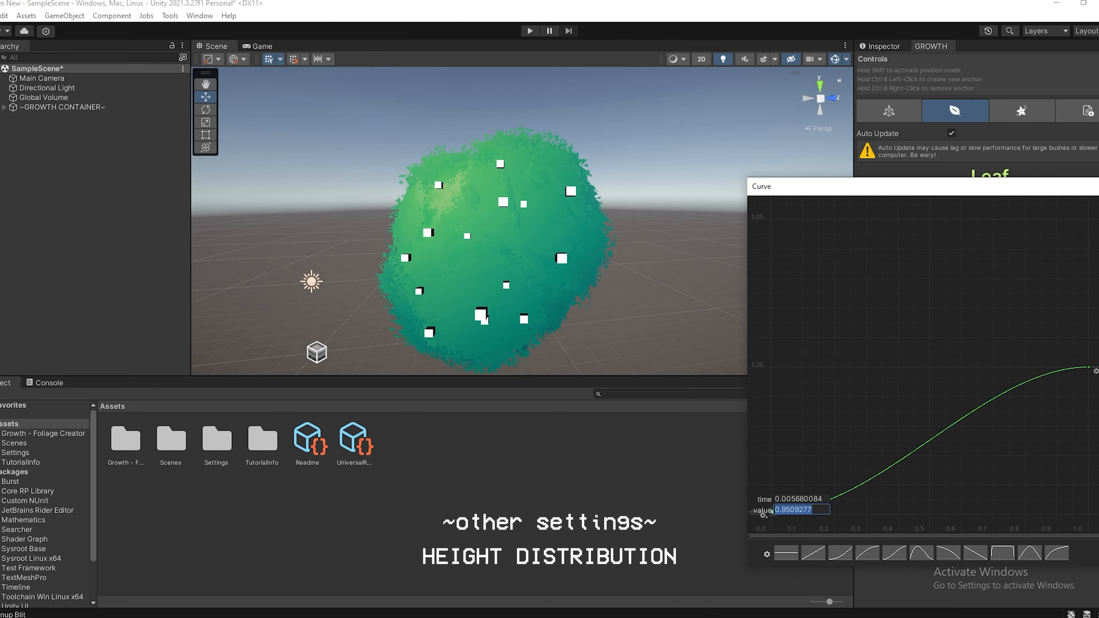
text(0)
key(Return)
click(1028, 284)
click(472, 218)
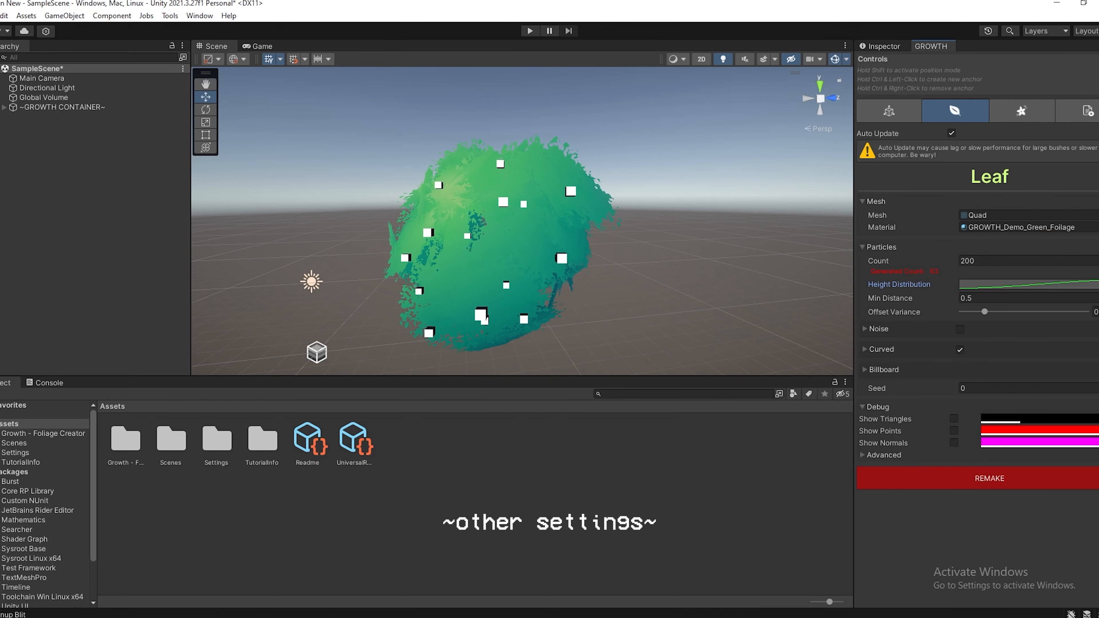
alt+drag(472, 218, 468, 187)
middle_drag(467, 186, 504, 223)
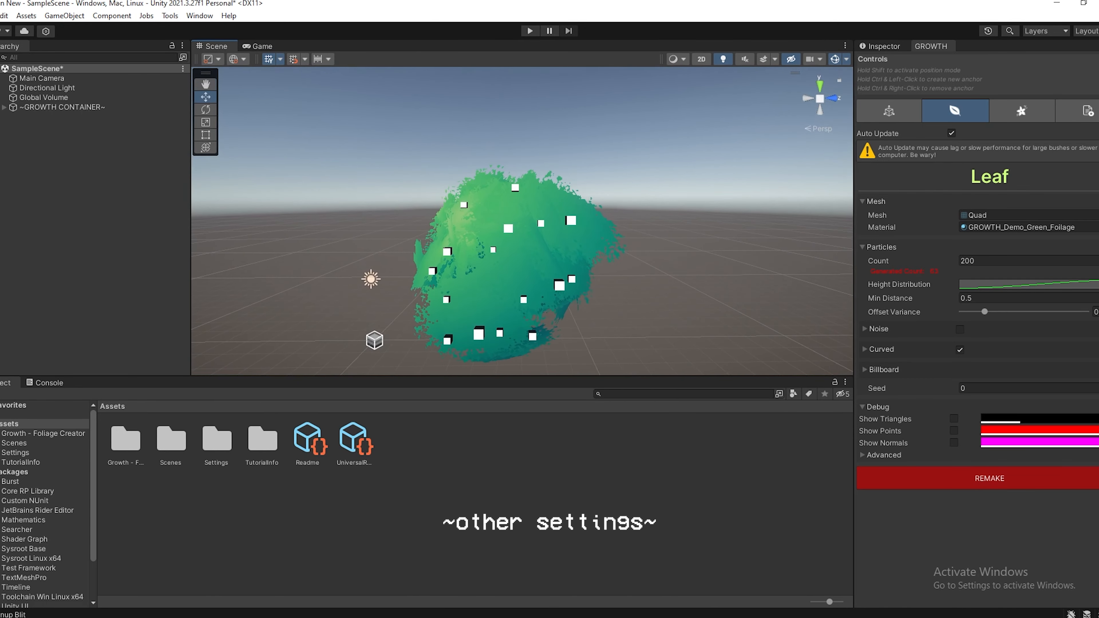
- Return the leaf particles' Height Distribution curve to a flat line at 1.0
click(1021, 285)
drag(771, 568, 771, 273)
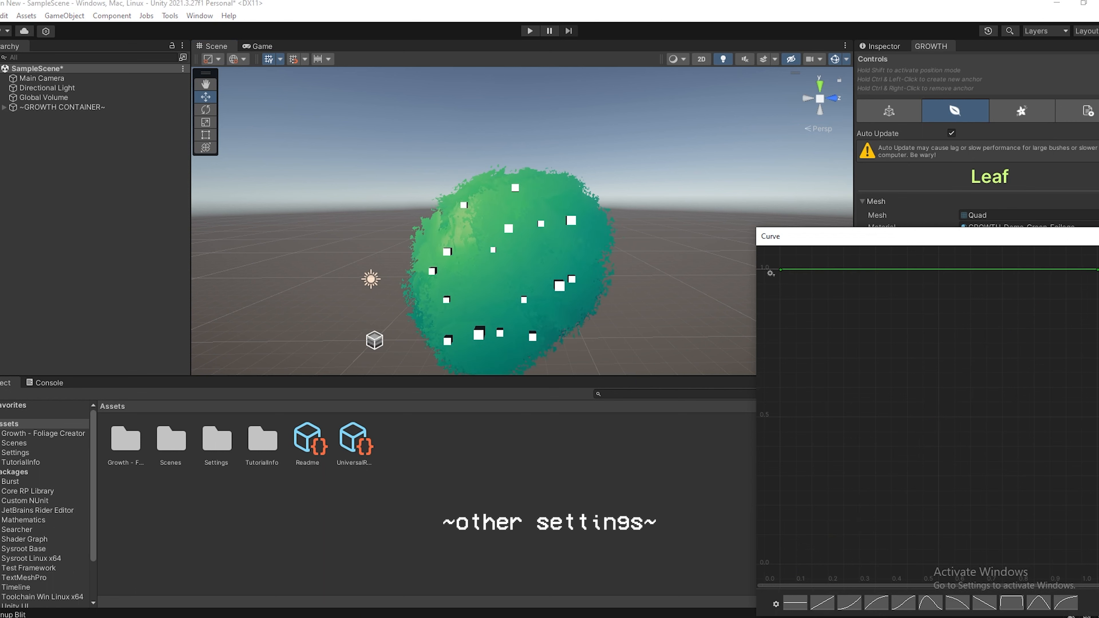
click(693, 260)
alt+drag(675, 242, 674, 253)
scroll(606, 242, up, 5)
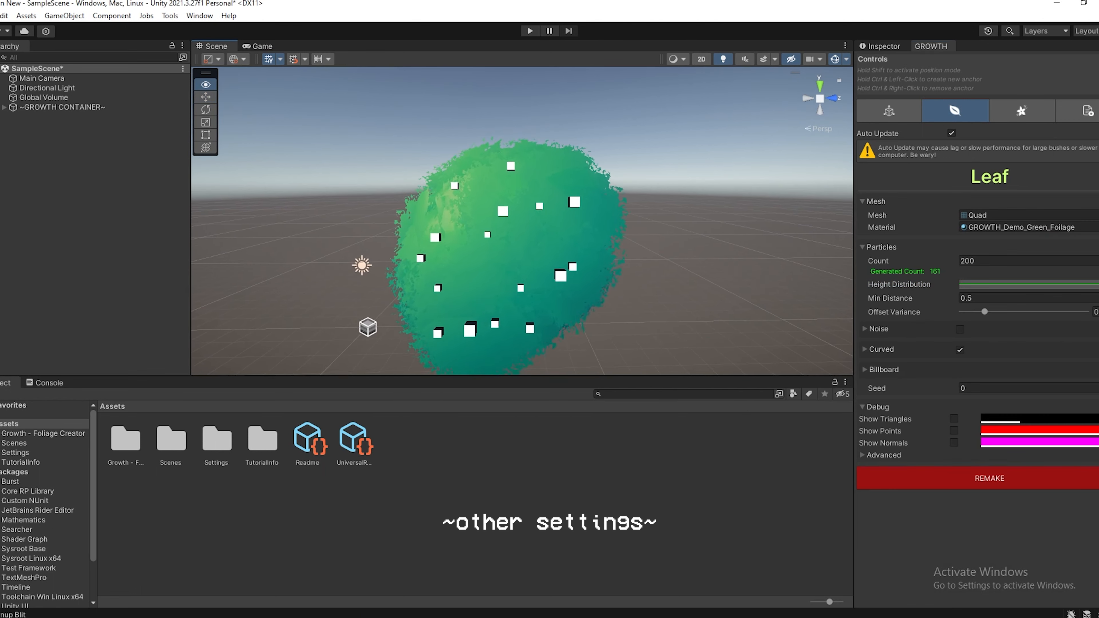
- Enable Noise for the leaf particles, raise its Frequency to about 2 and its Amplifier to 0.79
click(960, 330)
scroll(522, 243, down, 4)
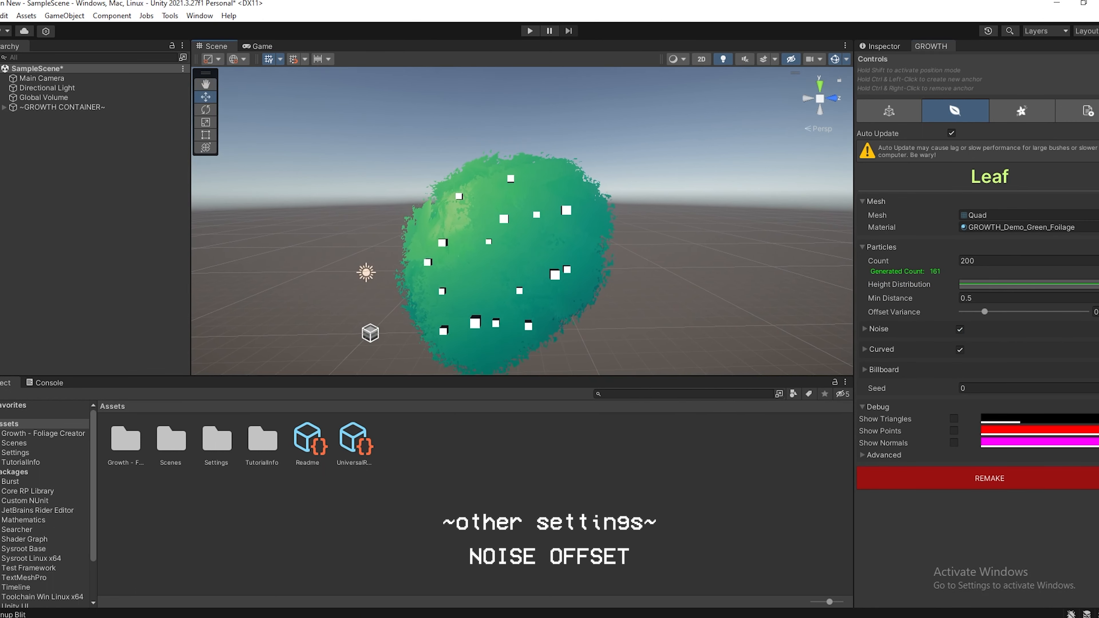
click(865, 329)
alt+drag(541, 242, 463, 223)
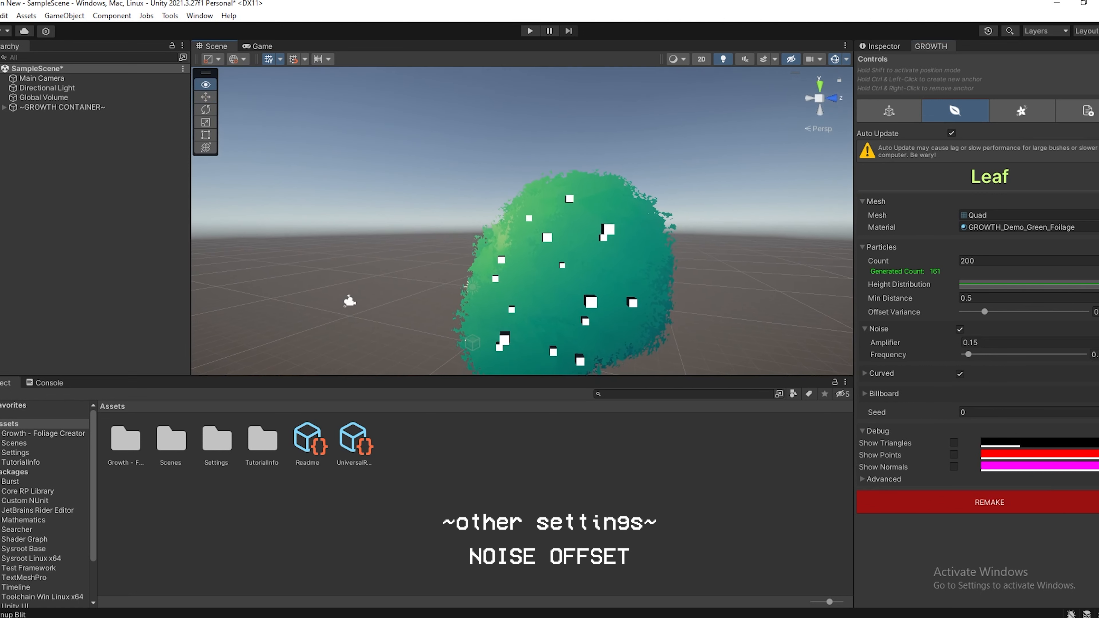
drag(968, 355, 990, 354)
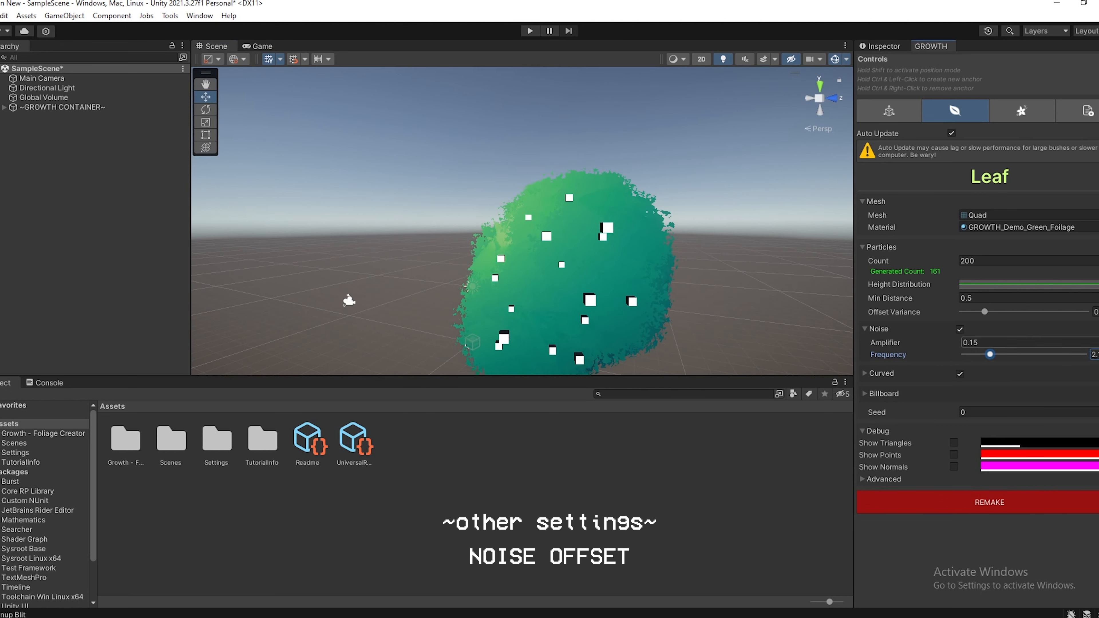
mouse_move(885, 343)
mouse_down()
mouse_move(915, 343)
mouse_move(898, 343)
mouse_up()
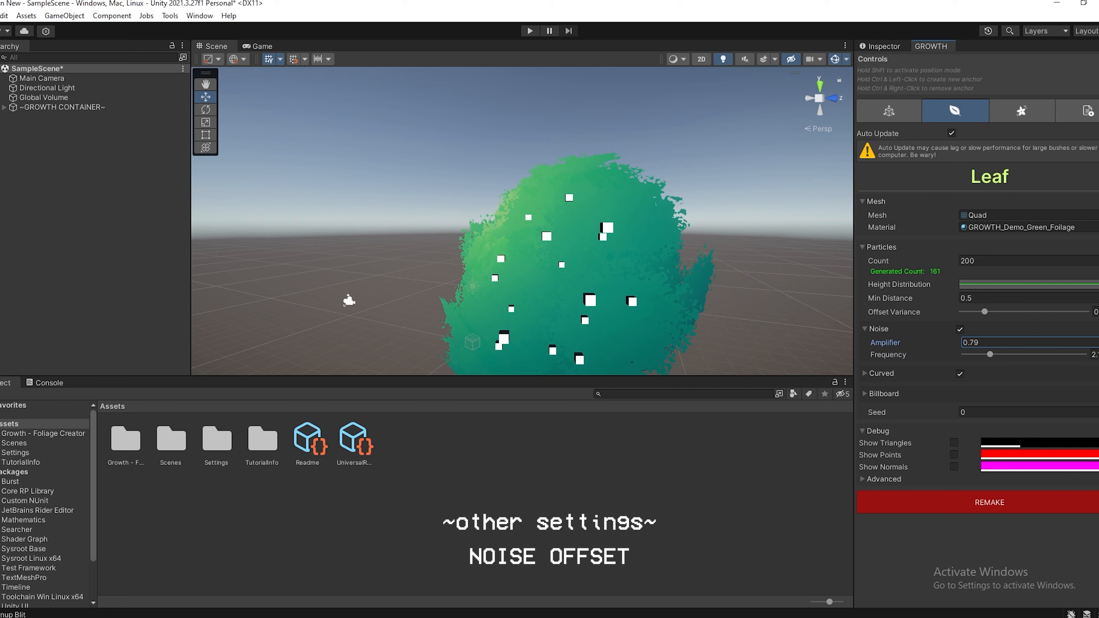
- Soften the leaf Noise by lowering its Amplifier and Frequency
drag(991, 355, 987, 355)
drag(891, 343, 877, 343)
drag(987, 355, 973, 354)
click(866, 329)
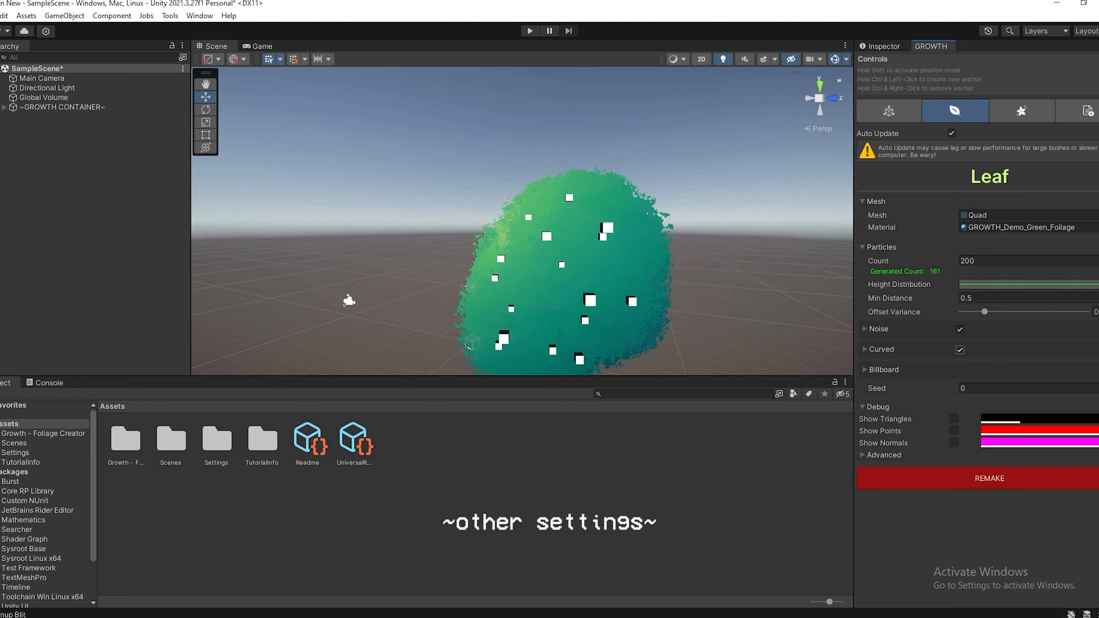
- Compare the bush without Curved leaves, and turn Curved back on
click(960, 350)
click(959, 350)
alt+drag(562, 242, 722, 291)
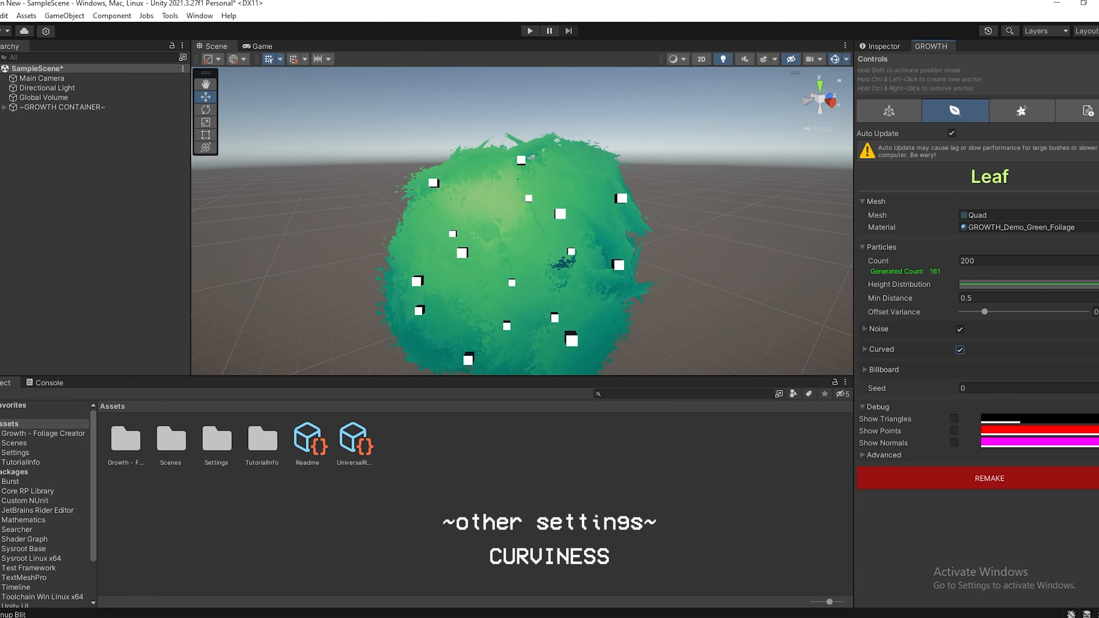
- Set the leaf Billboard Scale to 1.75 on X, Y and Z
click(884, 370)
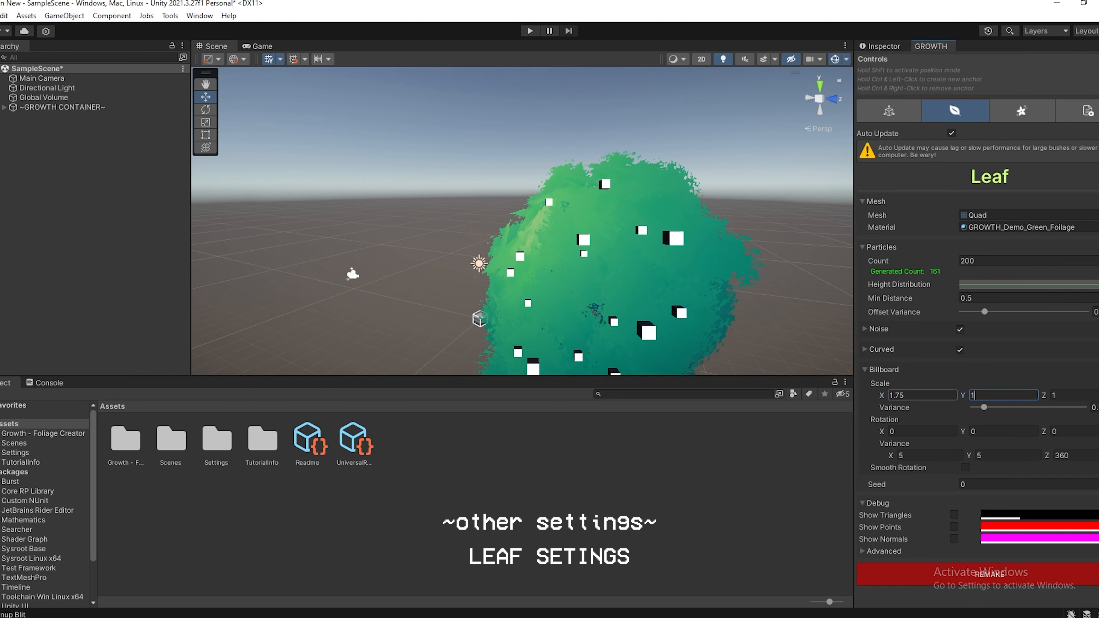
text(.75)
key(Tab)
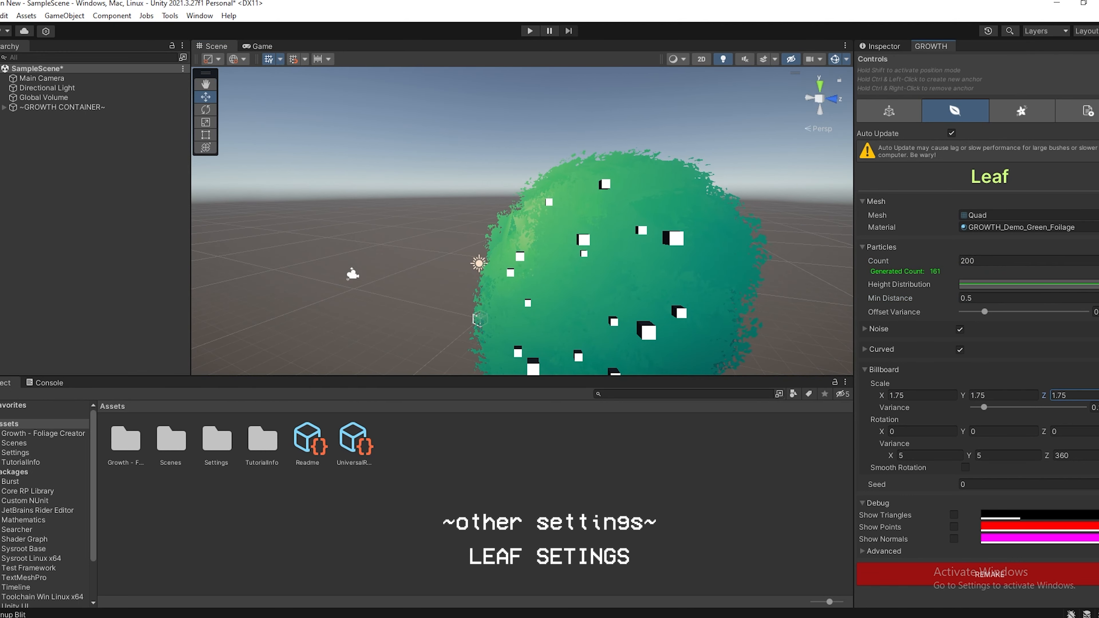
text(1.75)
key(Tab)
- Try a leaf Billboard Rotation X of 54.56, and reset it to 0
drag(881, 431, 926, 432)
alt+drag(433, 225, 649, 256)
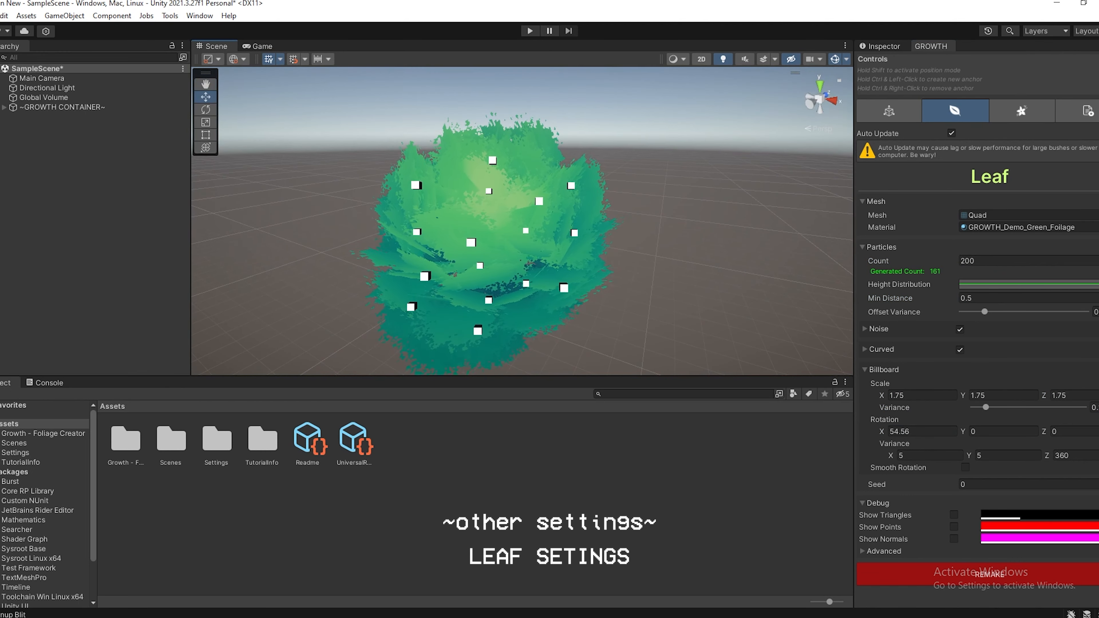
click(909, 431)
text(0)
- Turn on Smooth Rotation for the leaves and change the Seed to 215
click(965, 468)
right_drag(649, 242, 520, 234)
key(e)
drag(876, 485, 991, 484)
alt+drag(519, 226, 259, 173)
alt+drag(519, 195, 553, 260)
- Turn off Smooth Rotation for the leaves and check the bush from several sides
click(966, 468)
alt+drag(368, 182, 758, 269)
alt+drag(519, 217, 355, 200)
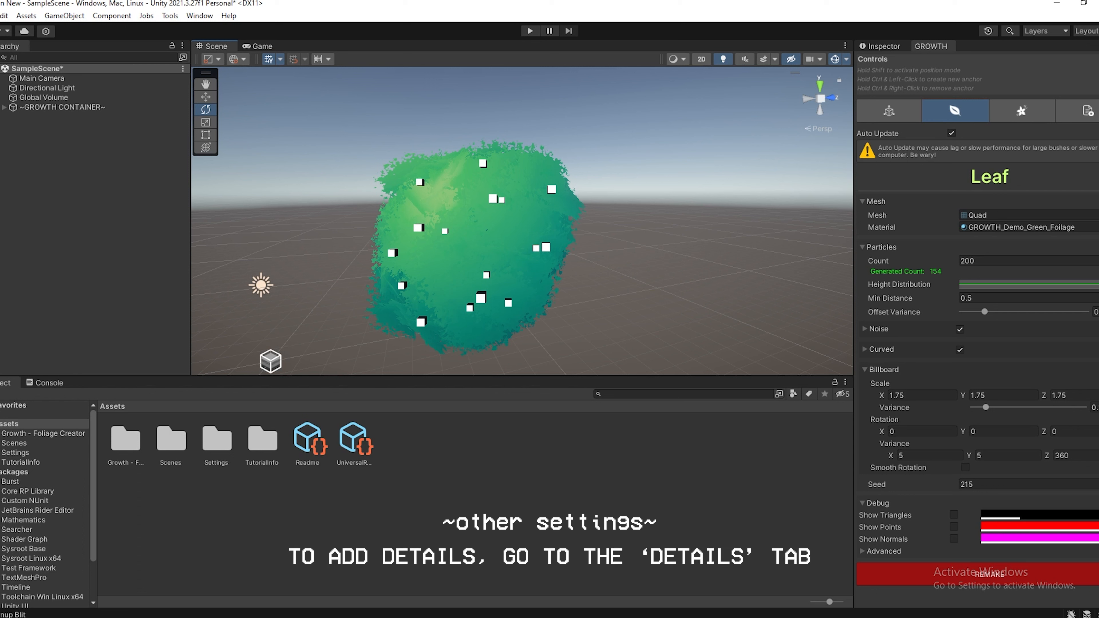
- Add a new detail to the bush and create a Cube object in the scene
click(1022, 111)
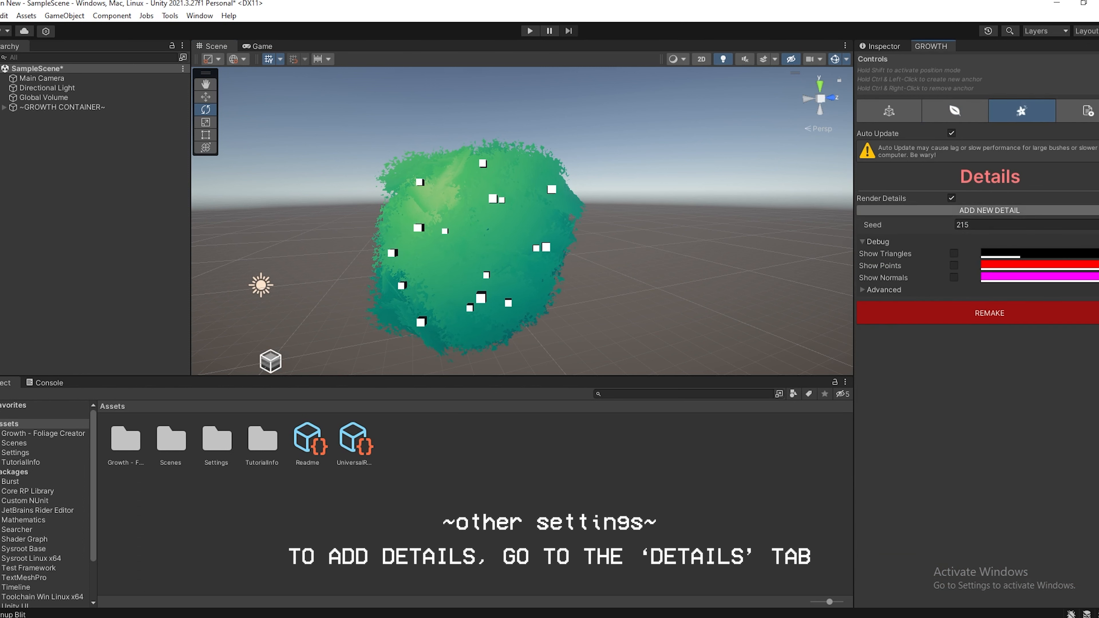
click(990, 210)
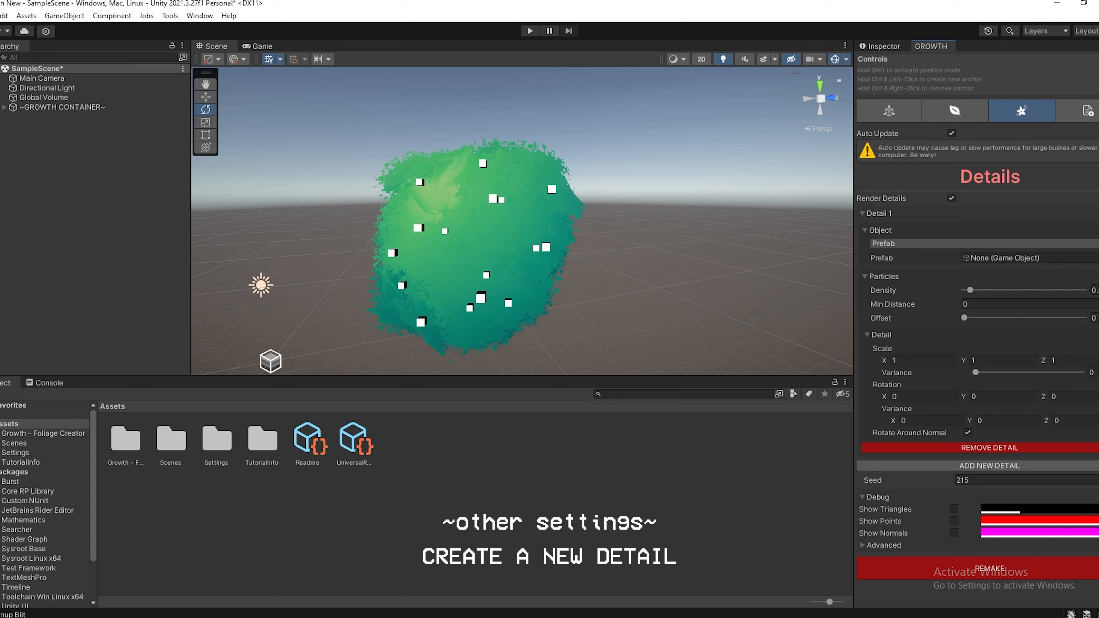
right_click(80, 156)
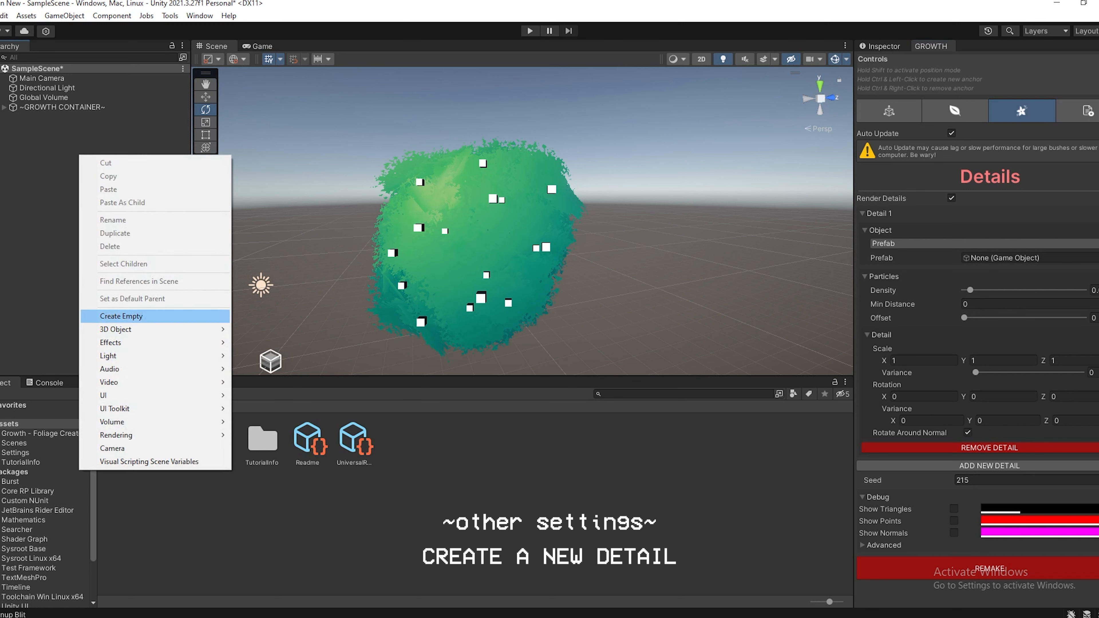
mouse_move(130, 329)
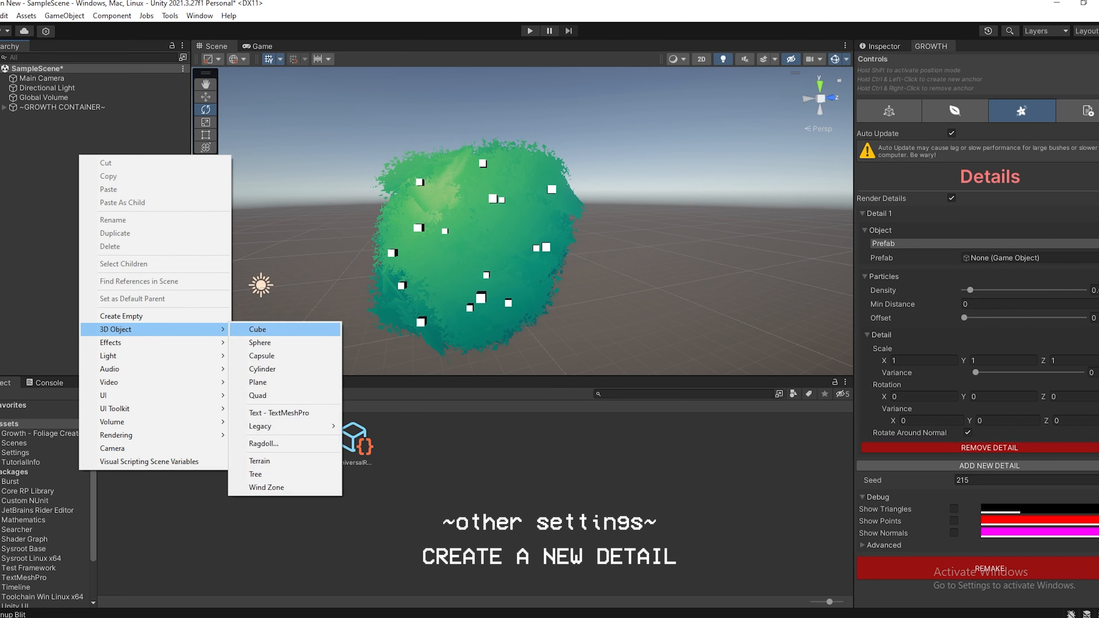
click(258, 329)
key(Return)
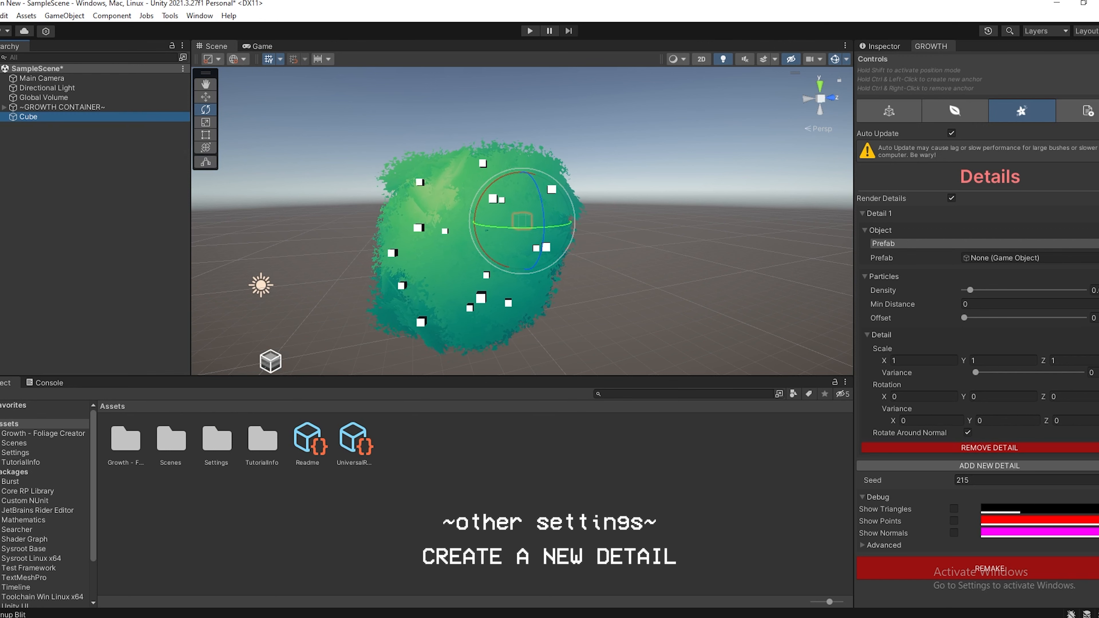
- Assign the Cube from the scene as the new detail's Prefab
key(w)
key(d)
right_drag(522, 229, 441, 230)
key(s)
click(29, 117)
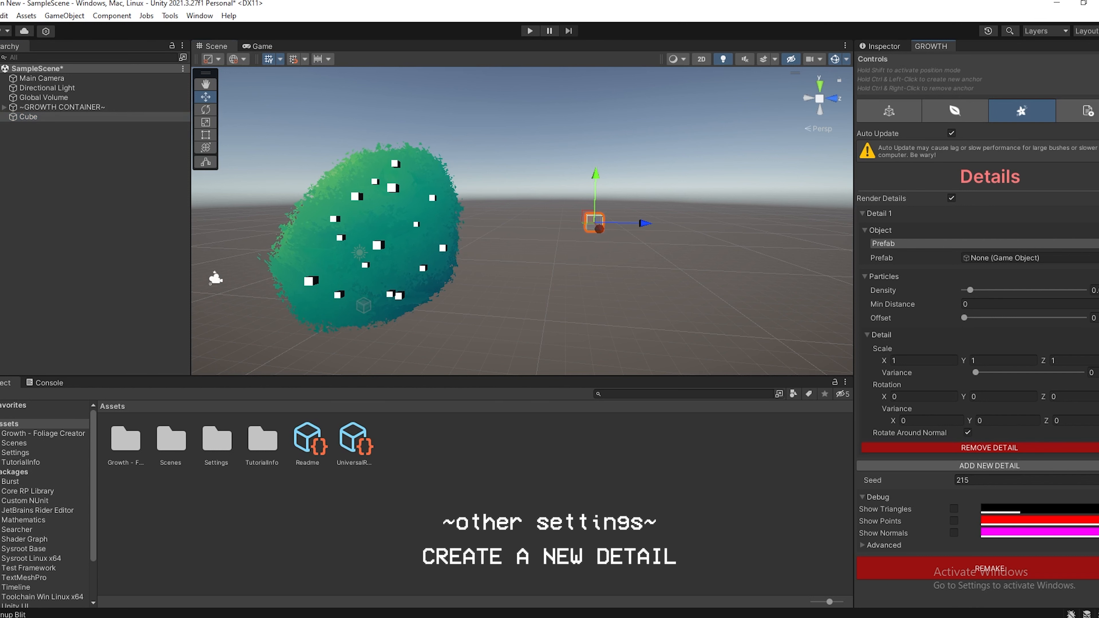
drag(29, 117, 1026, 259)
right_drag(520, 229, 476, 230)
click(28, 117)
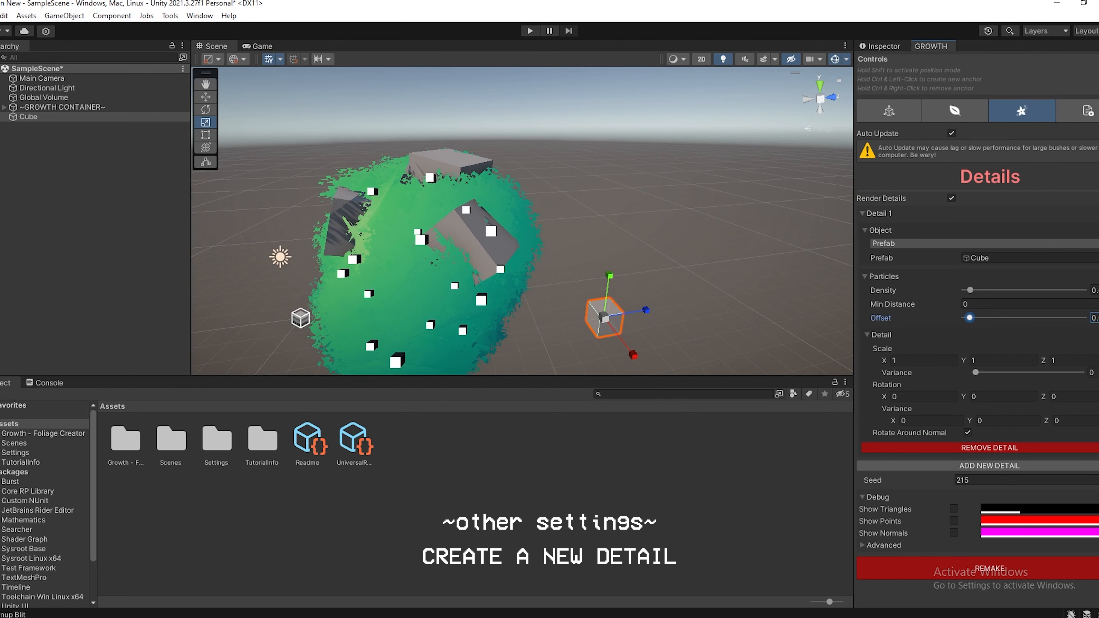
- Reduce the detail's Offset to nearly zero and set its Scale to 0.5 on X, Y and Z
drag(969, 318, 965, 318)
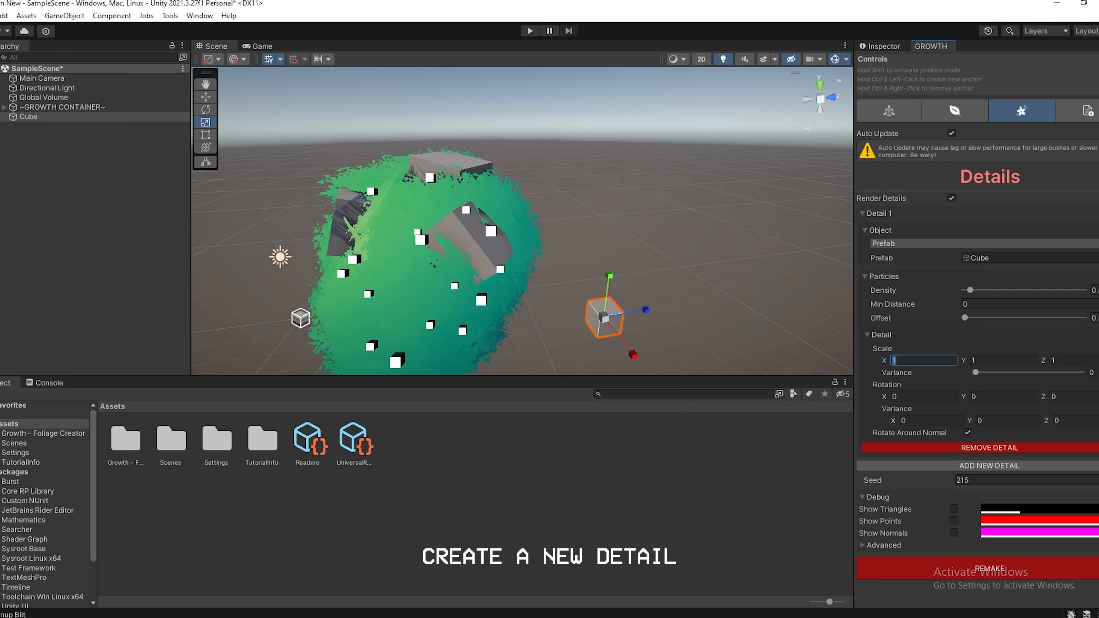
text(0.1)
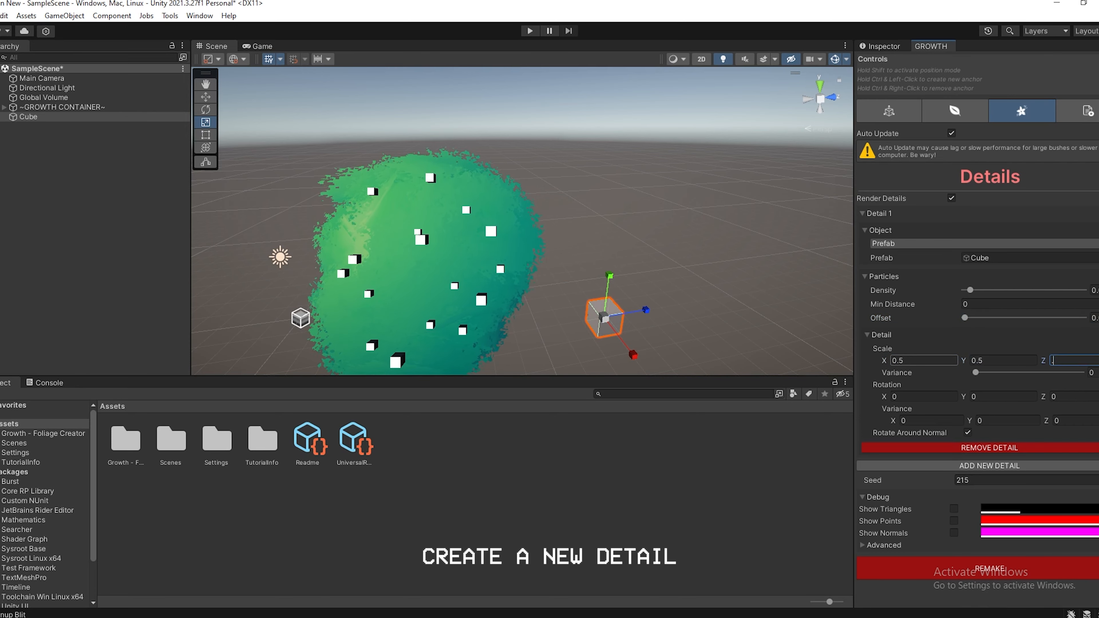
text(0.5)
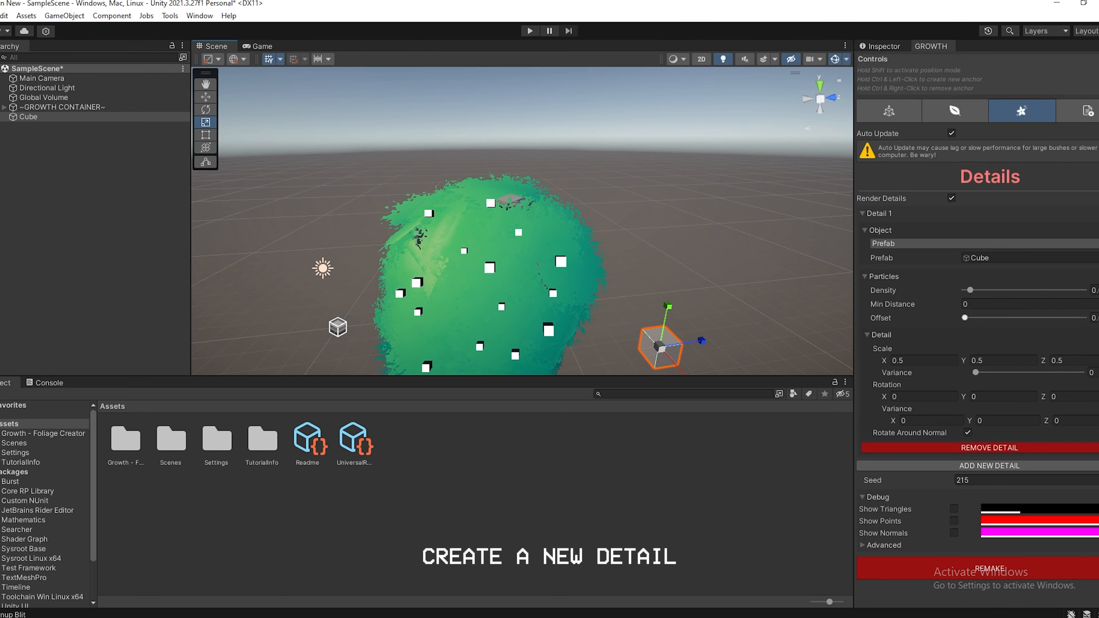
- Raise the detail's Density to a high value and its Offset to a moderate one so cubes cover the bush
drag(965, 317, 1065, 290)
scroll(522, 221, down, 2)
mouse_move(523, 243)
alt+mouse_down()
mouse_move(650, 195)
mouse_move(523, 242)
alt+mouse_up()
scroll(523, 221, up, 2)
scroll(523, 222, down, 2)
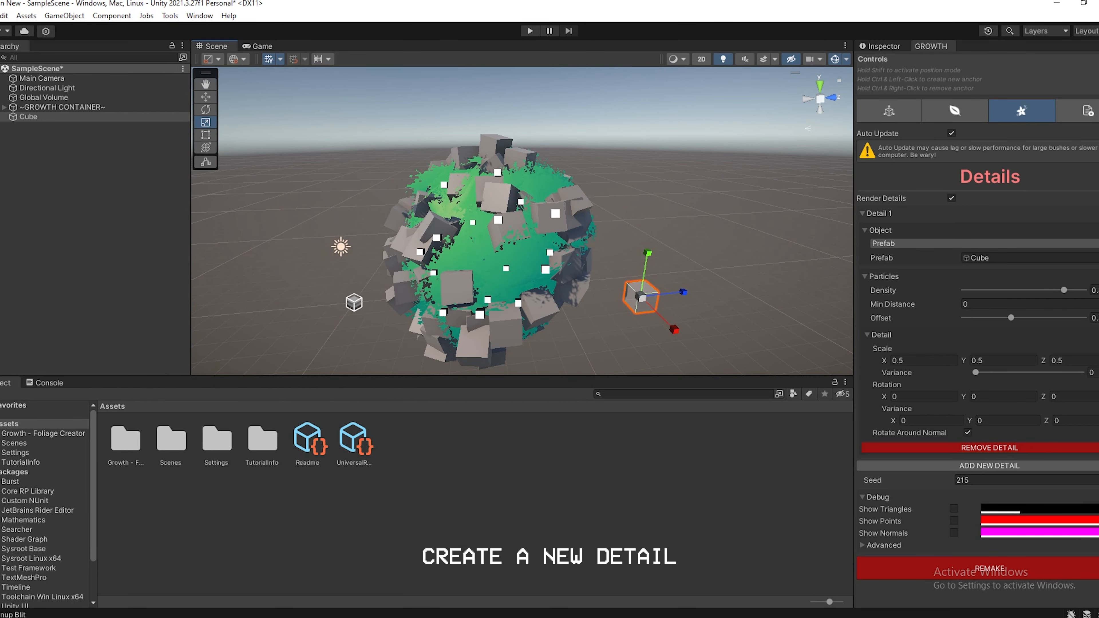
- Set the detail's Rotation Variance to 360 and Scale to 0.25 on all axes, with Rotate Around Normal off
click(967, 433)
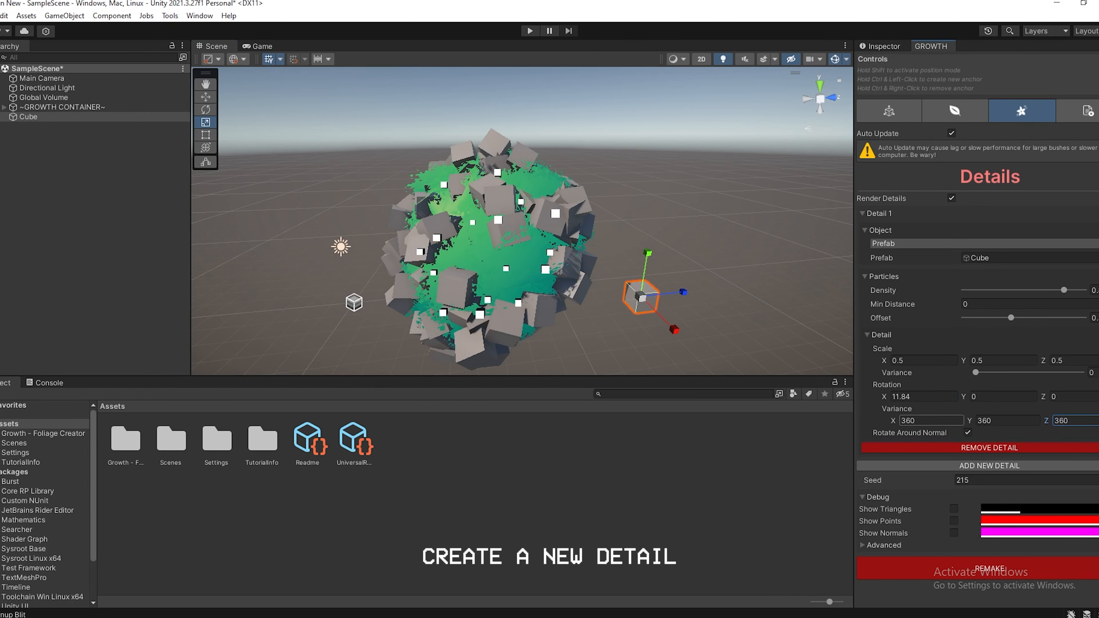
click(968, 433)
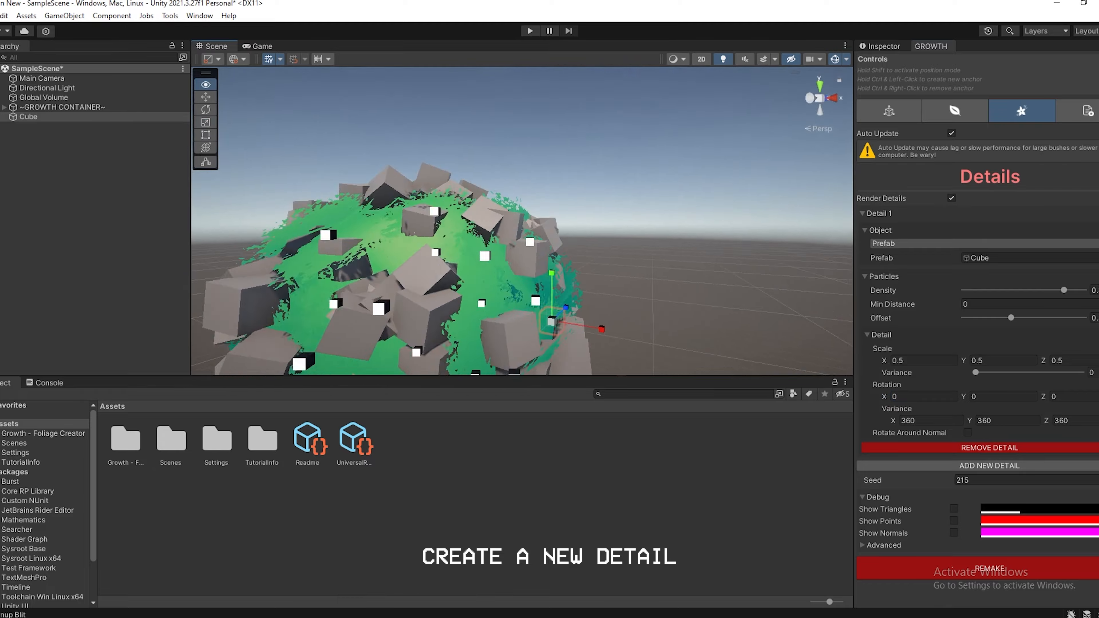
right_drag(519, 225, 549, 216)
key(s)
key(w)
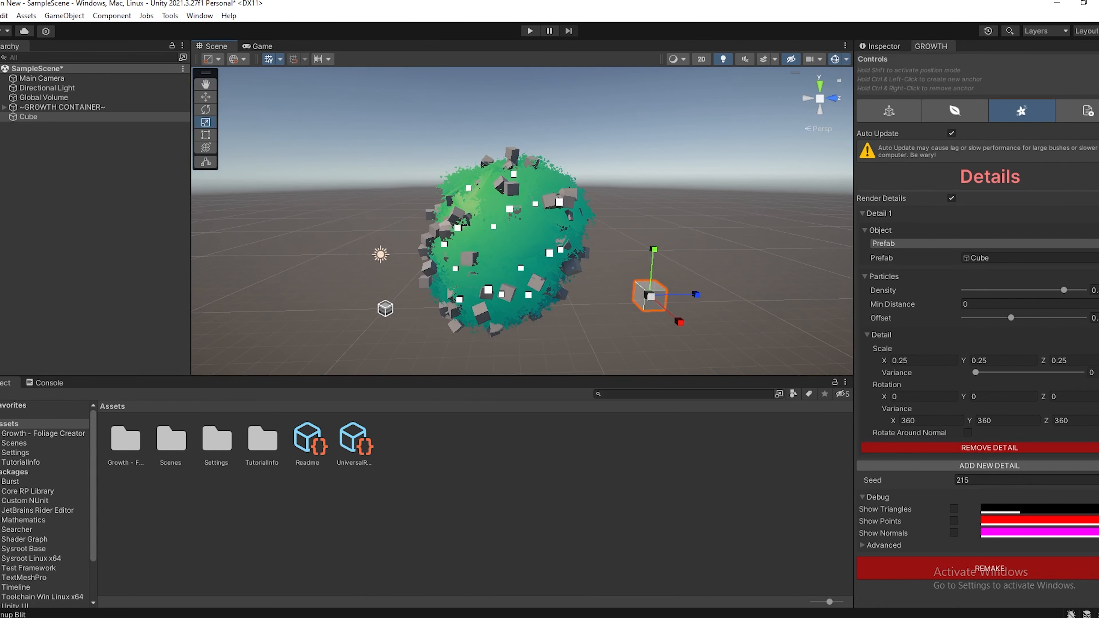
- Delete the Cube from the scene and set the detail's Prefab to None
key(Delete)
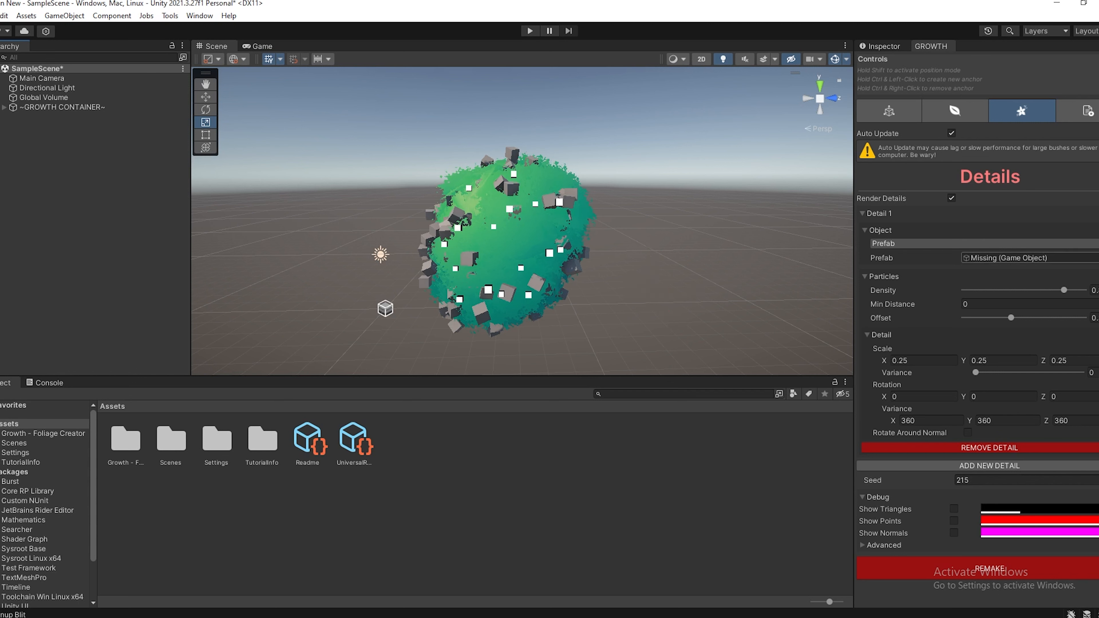
click(1098, 259)
click(643, 291)
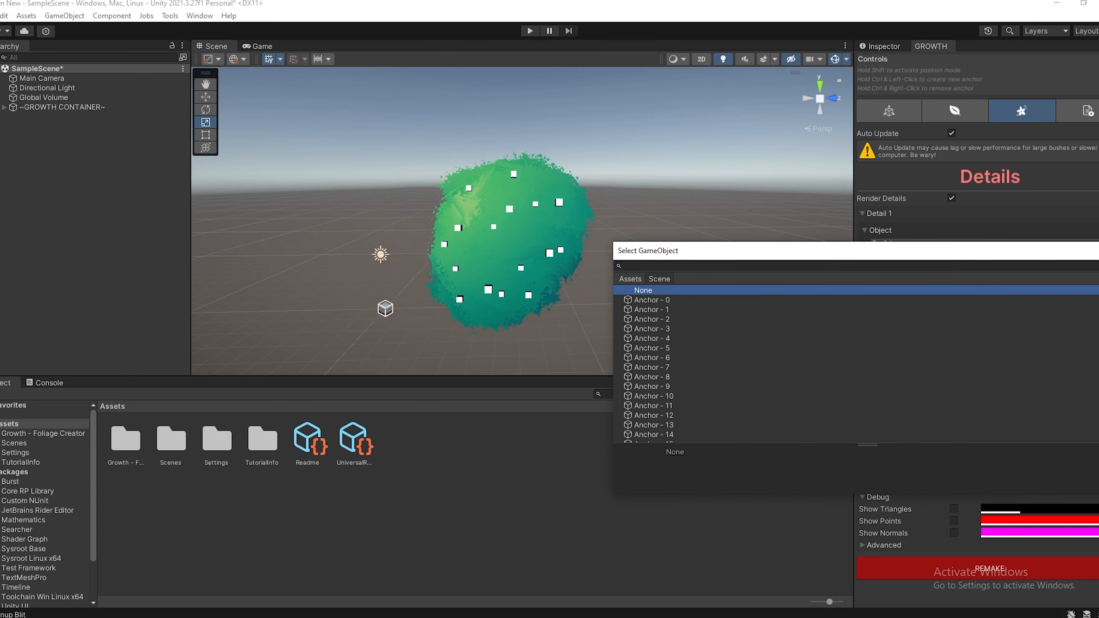
click(1098, 250)
- Remove Detail 1 from the bush
click(989, 447)
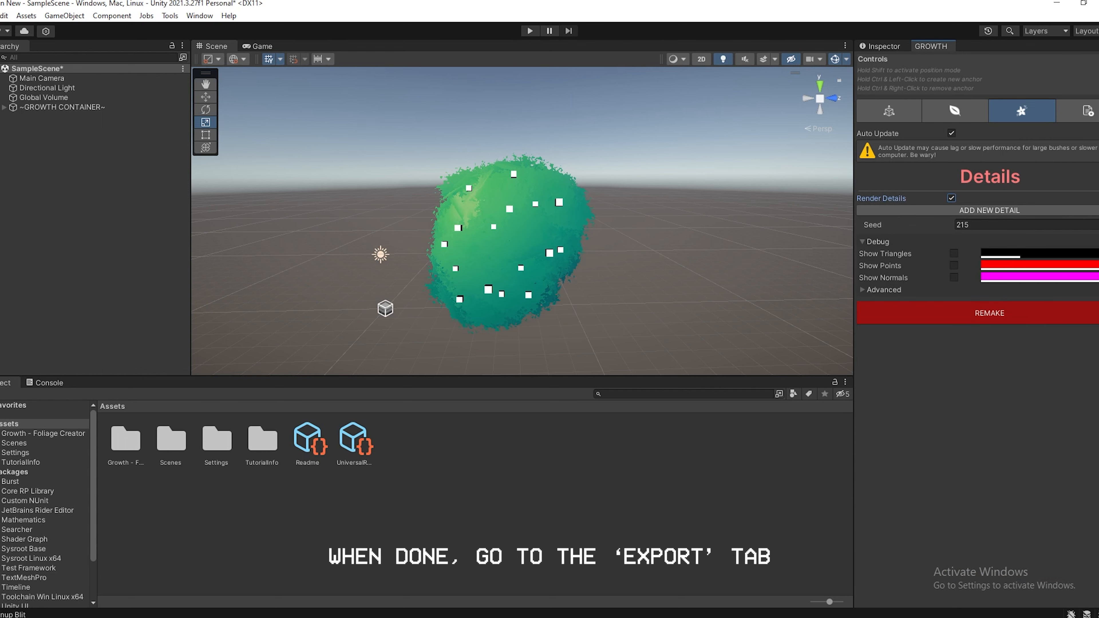
right_drag(557, 168, 559, 184)
key(w)
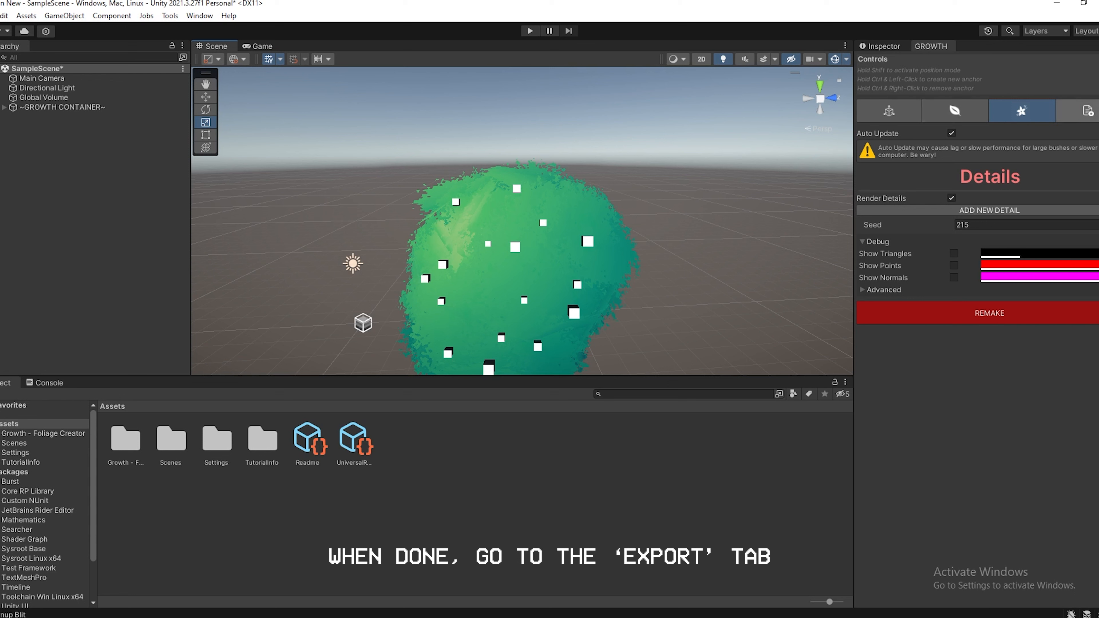
- Export the bush as a prefab named Bush with the TIME suffix and an empty export path
click(1088, 110)
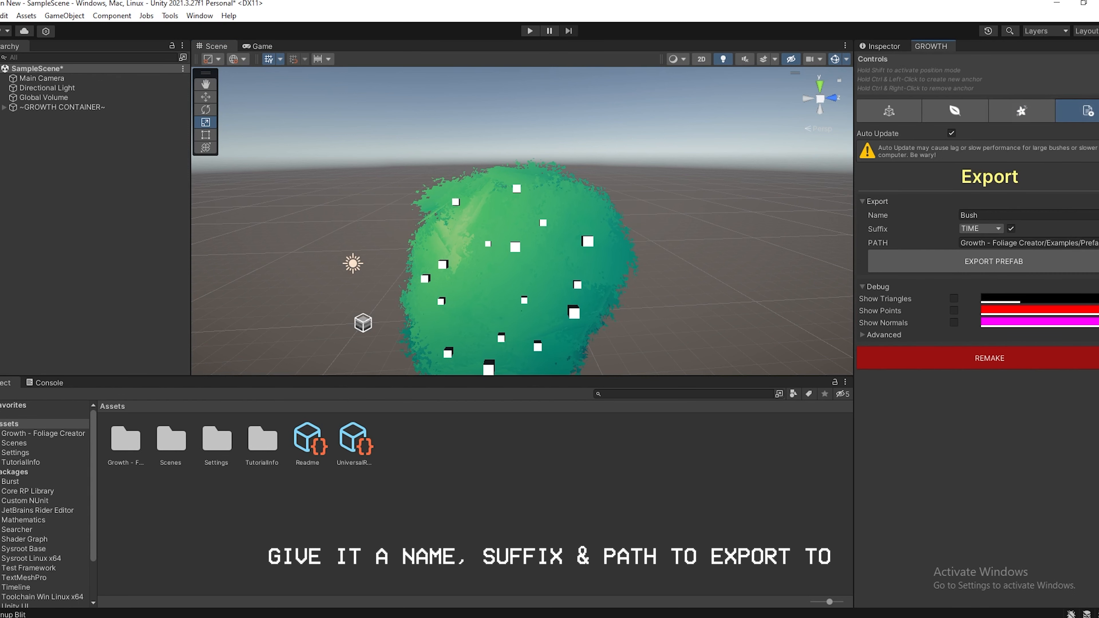
click(981, 228)
click(991, 243)
click(1030, 243)
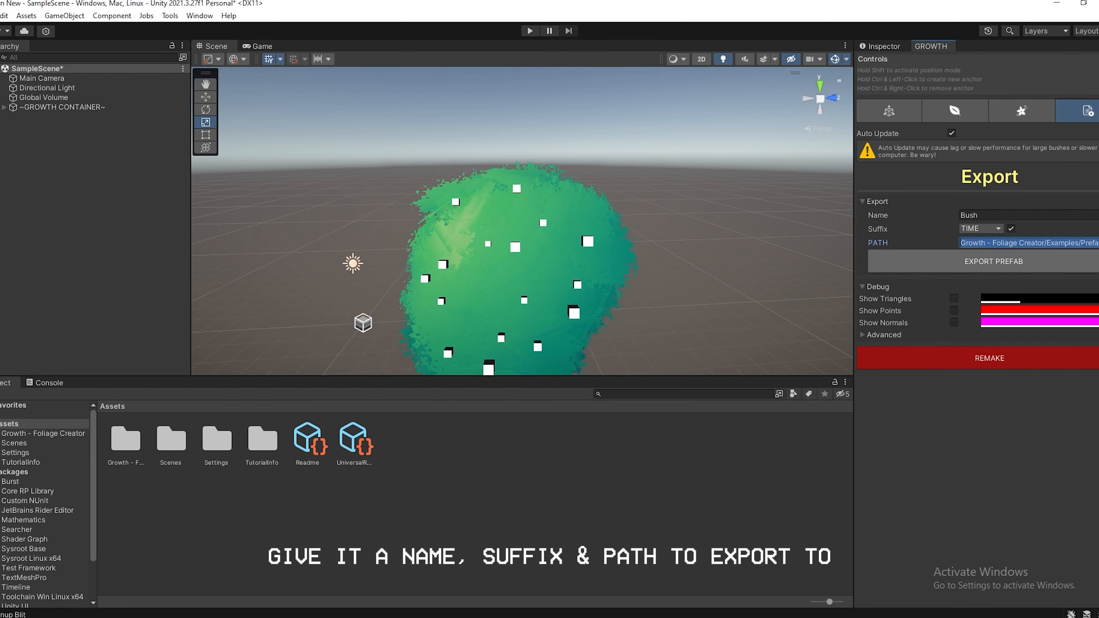
key(BackSpace)
click(981, 228)
click(991, 243)
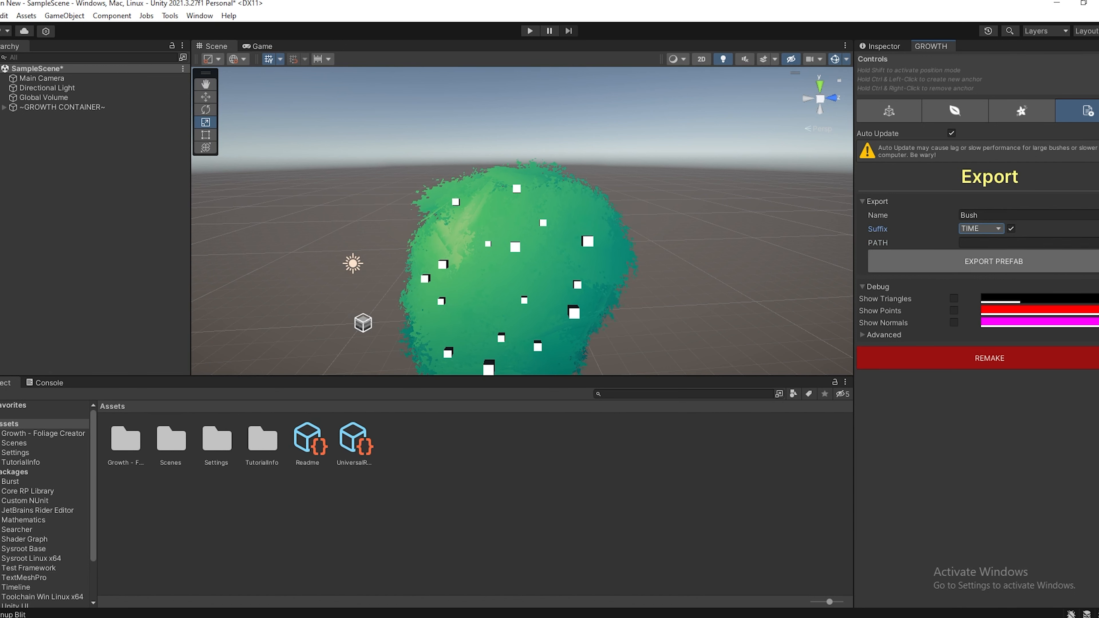
click(994, 261)
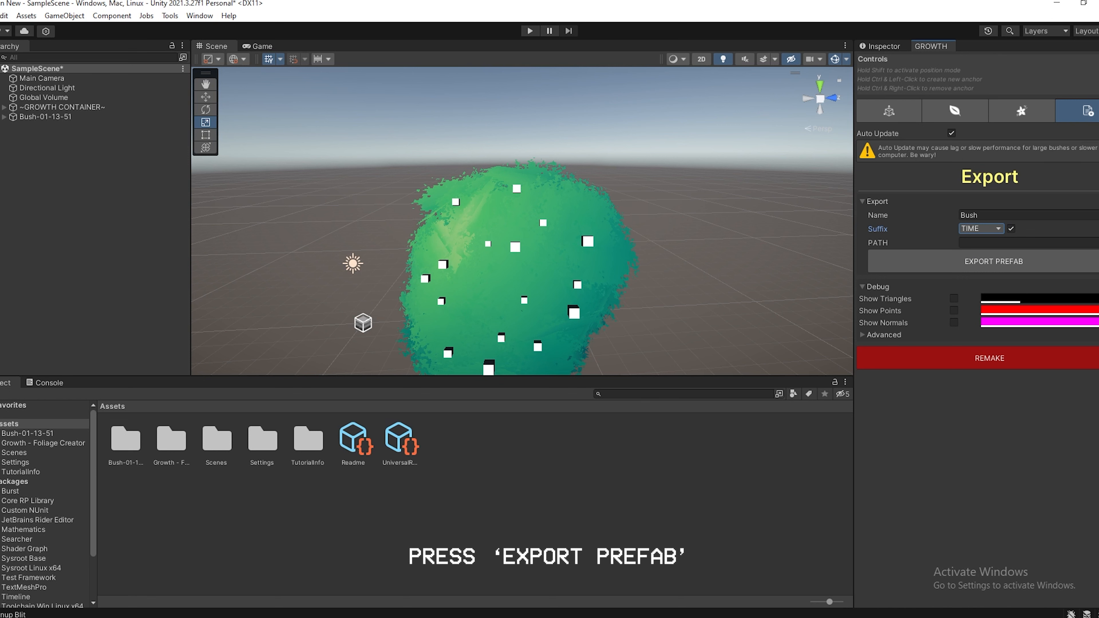
- Open the exported Bush-01-13-51 asset folder and place the bush prefab in the scene
click(126, 440)
double_click(125, 440)
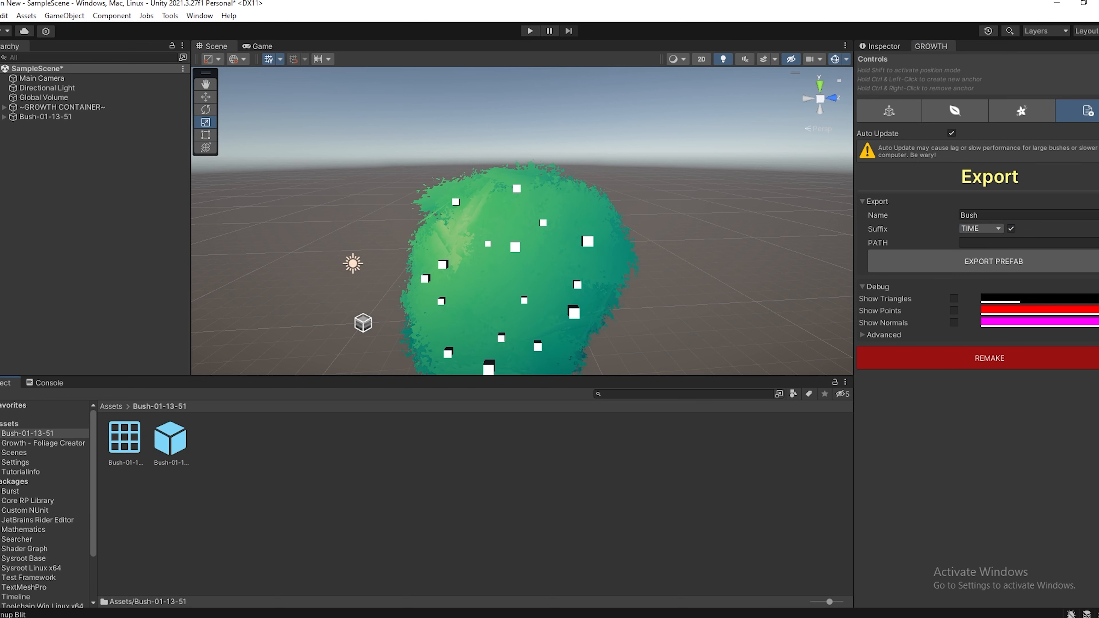
drag(172, 439, 286, 295)
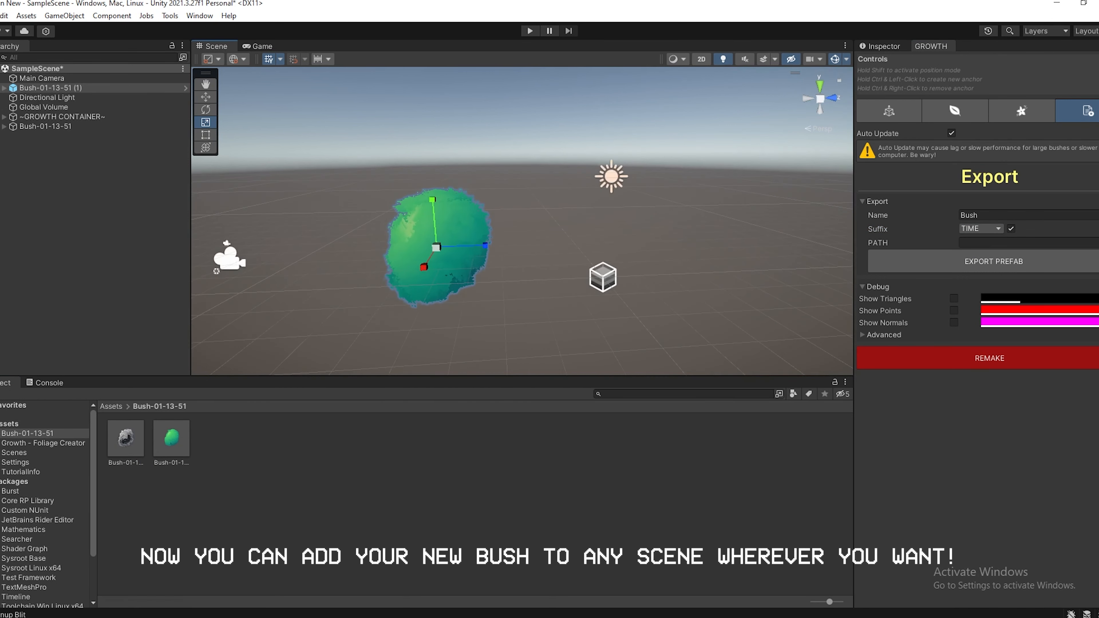
right_drag(522, 234, 554, 222)
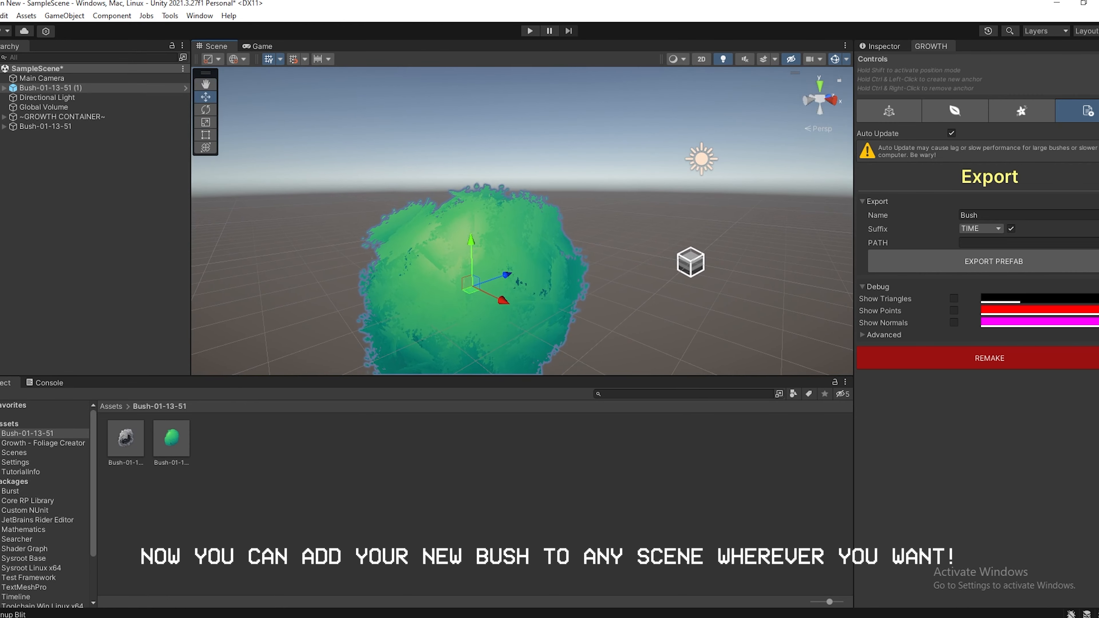
- Move the placed bush to the end of the hierarchy and add another instance of the bush prefab to the scene
drag(50, 89, 54, 150)
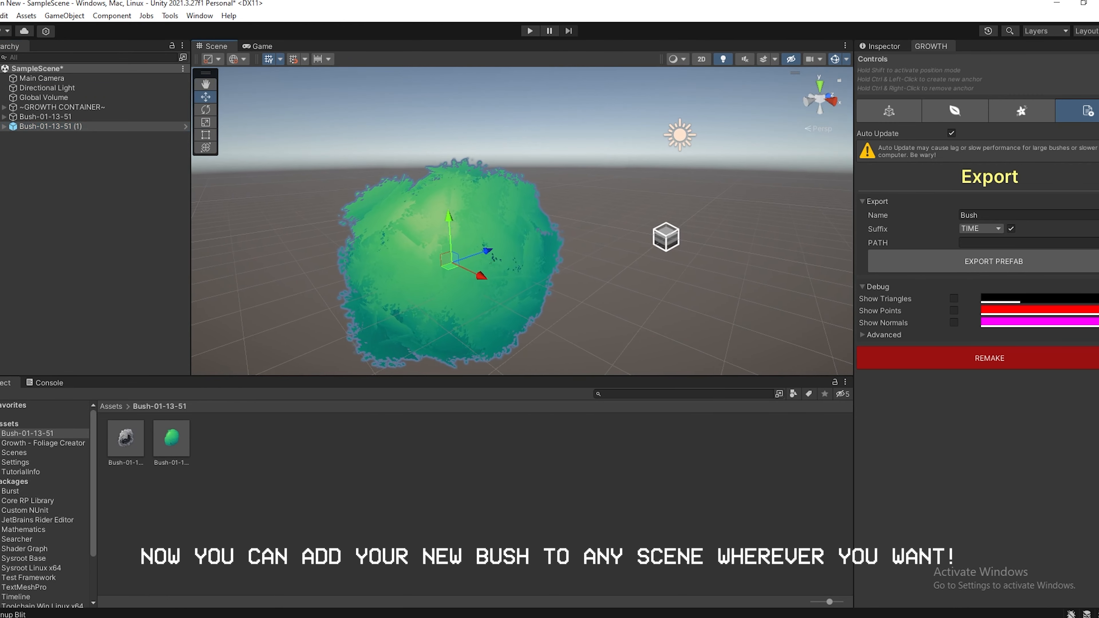
drag(172, 438, 263, 215)
right_drag(277, 216, 238, 191)
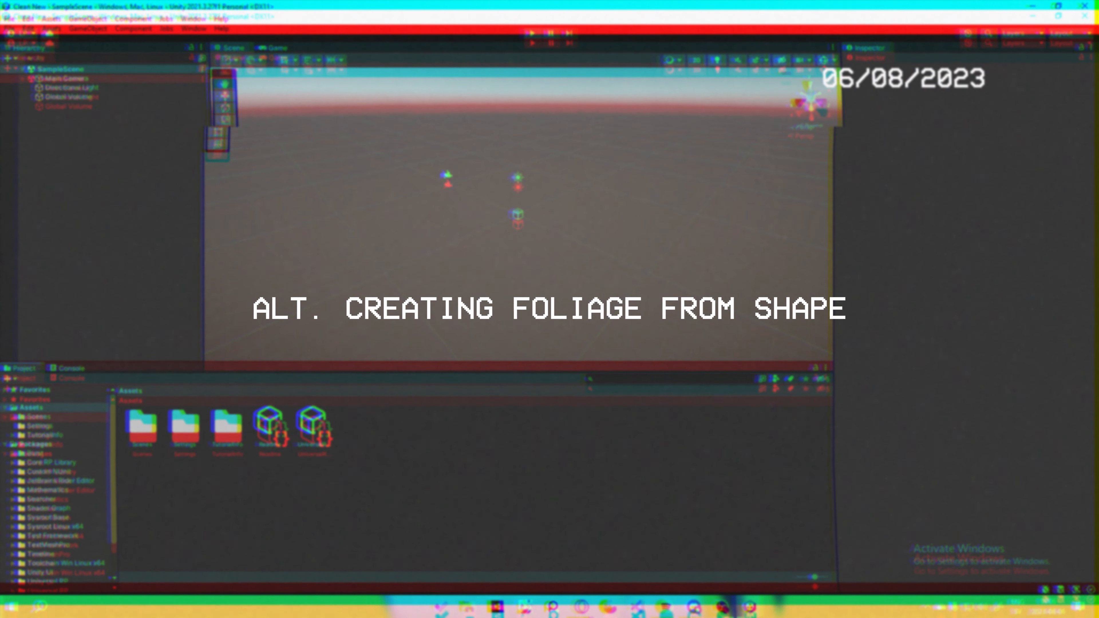
- Open the Package Manager
click(194, 19)
mouse_move(222, 19)
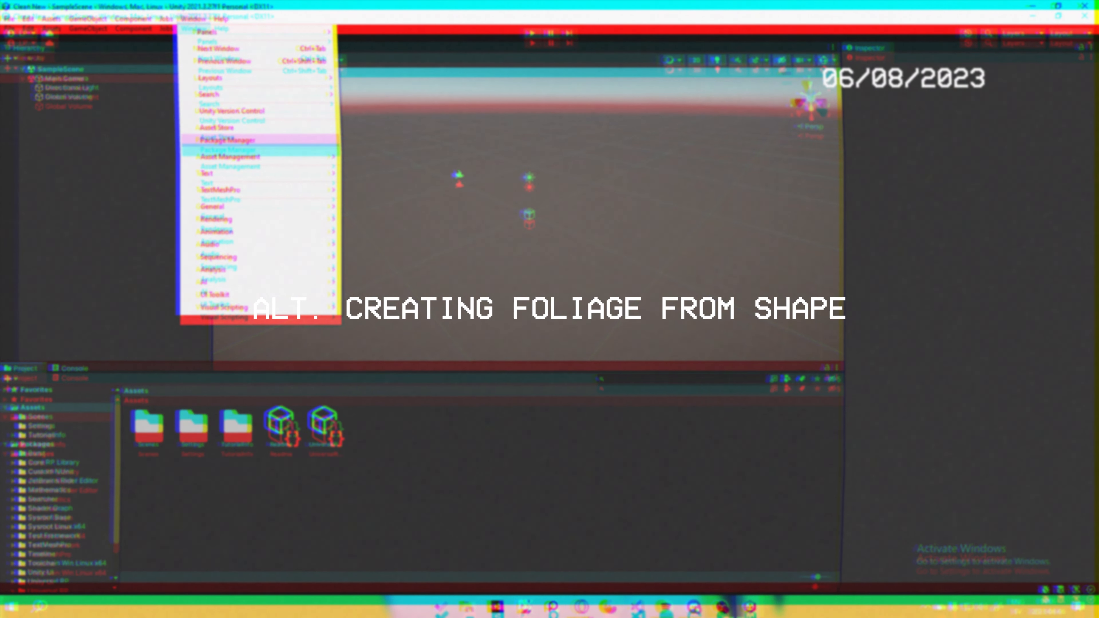
click(227, 140)
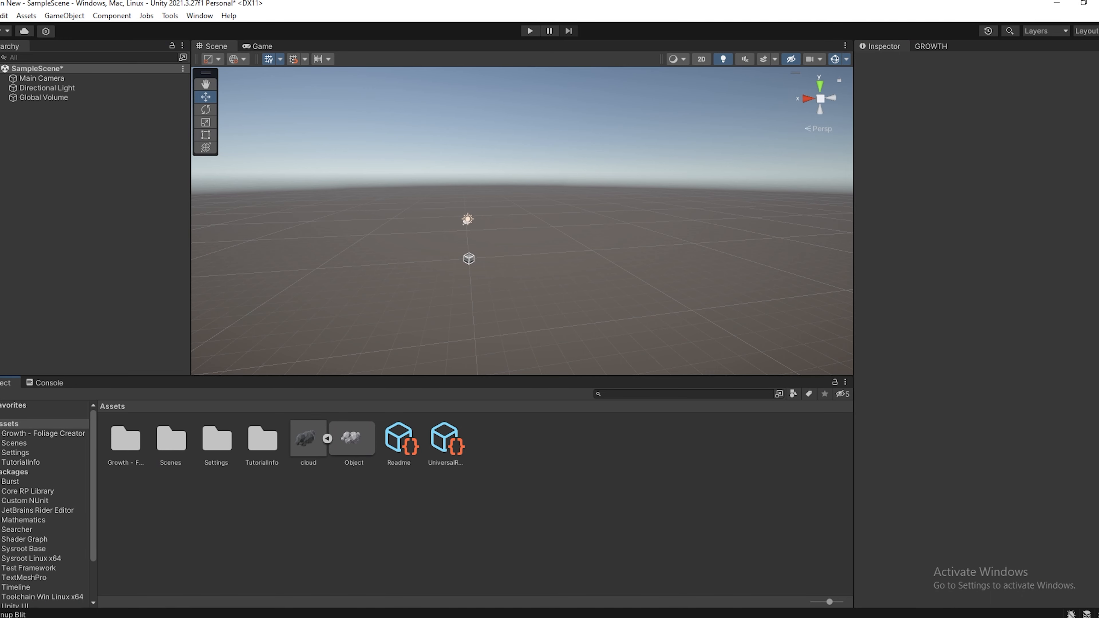
- Inspect the Object mesh inside the cloud model
click(352, 439)
drag(952, 468, 996, 492)
click(95, 208)
- Create a new Growth foliage and remake it with the cloud model's Object mesh as its Shape Mesh
click(931, 47)
click(1001, 111)
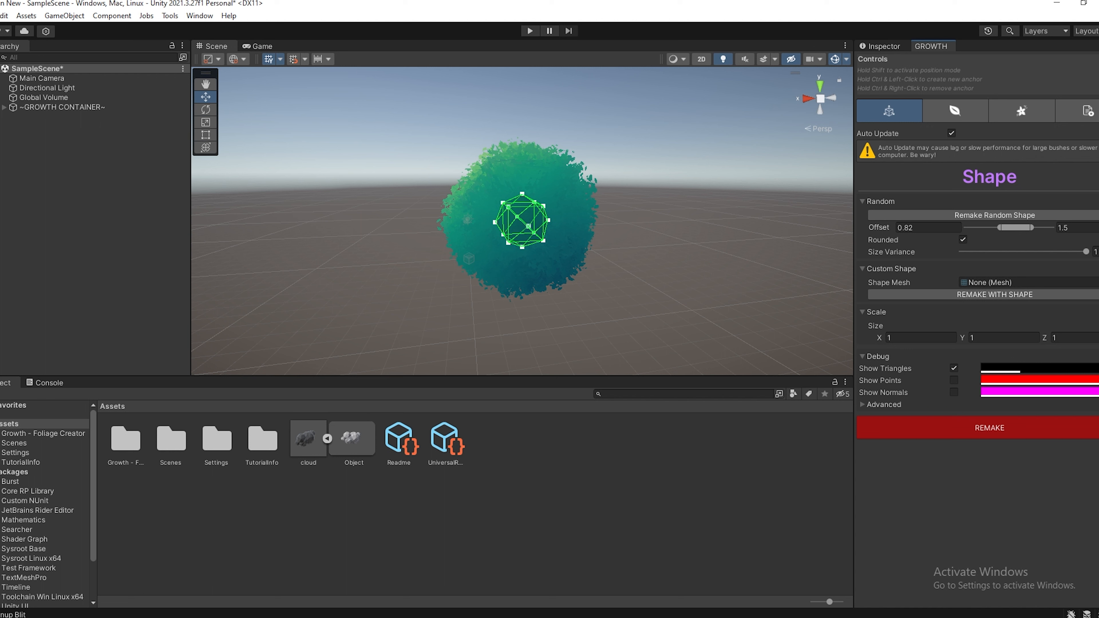
drag(352, 439, 1025, 283)
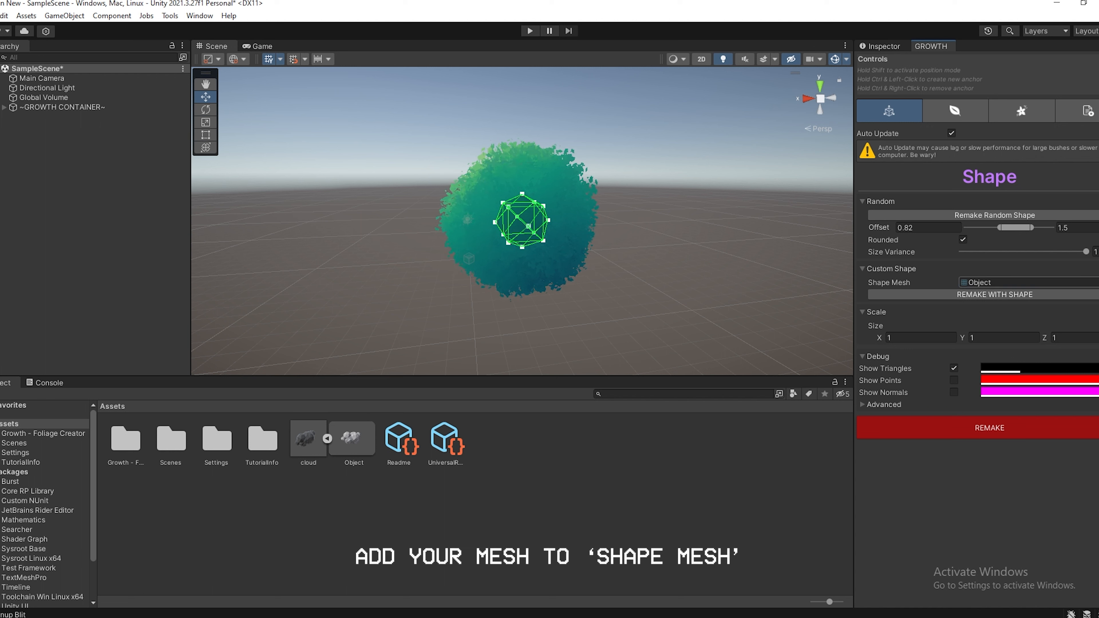
click(995, 295)
key(Return)
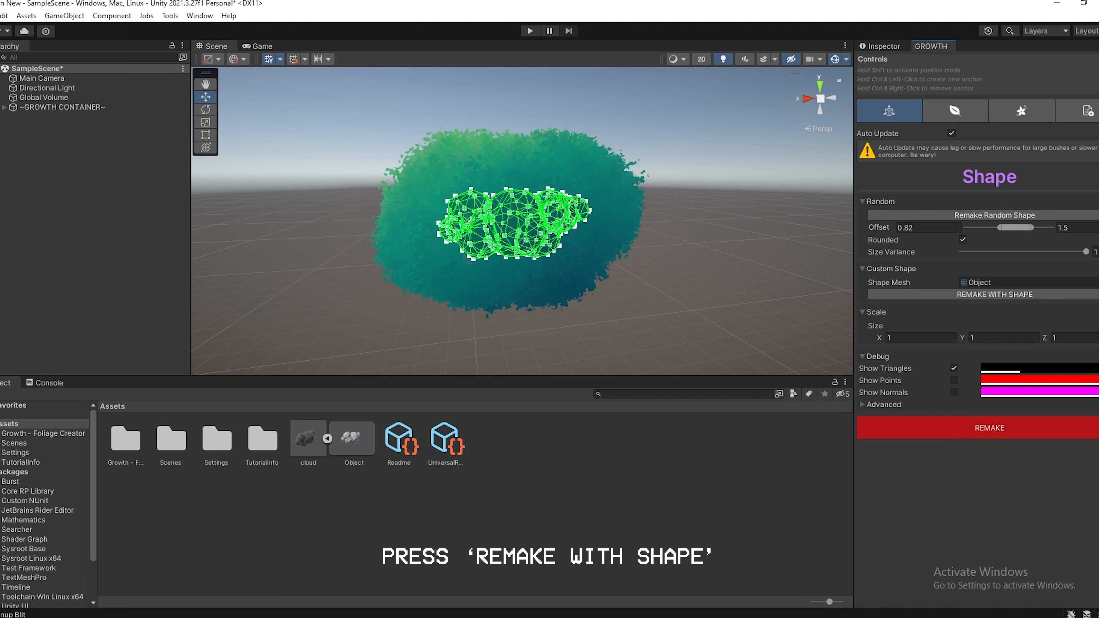
- Set the shape's Size to 2 on X, Y and Z and remake the foliage with the mesh shape
click(921, 338)
text(2)
key(Tab)
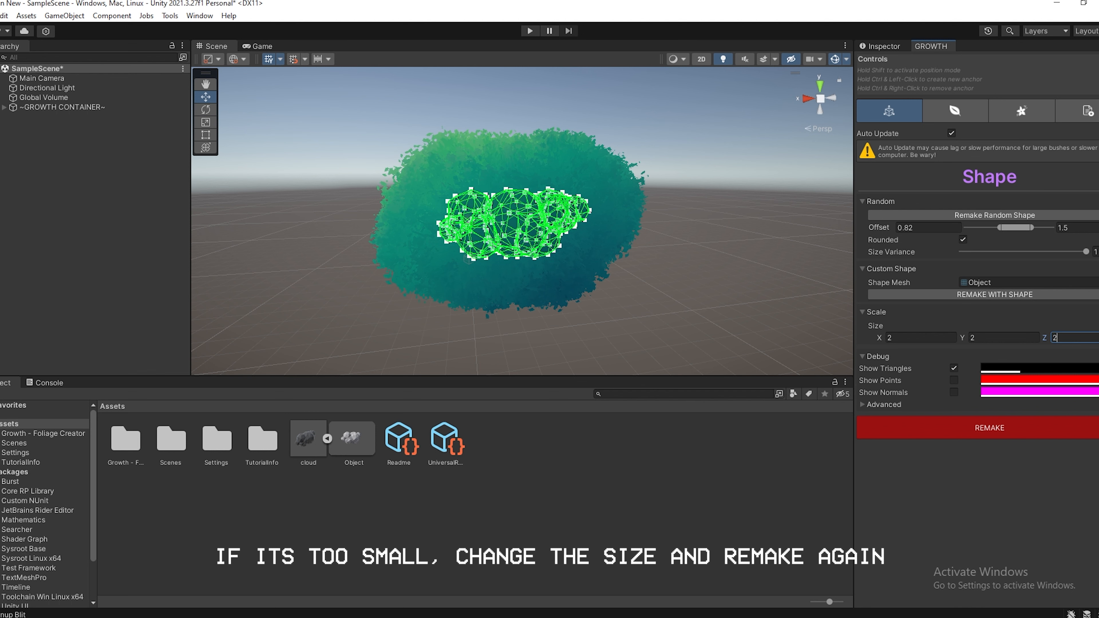
click(995, 295)
key(Return)
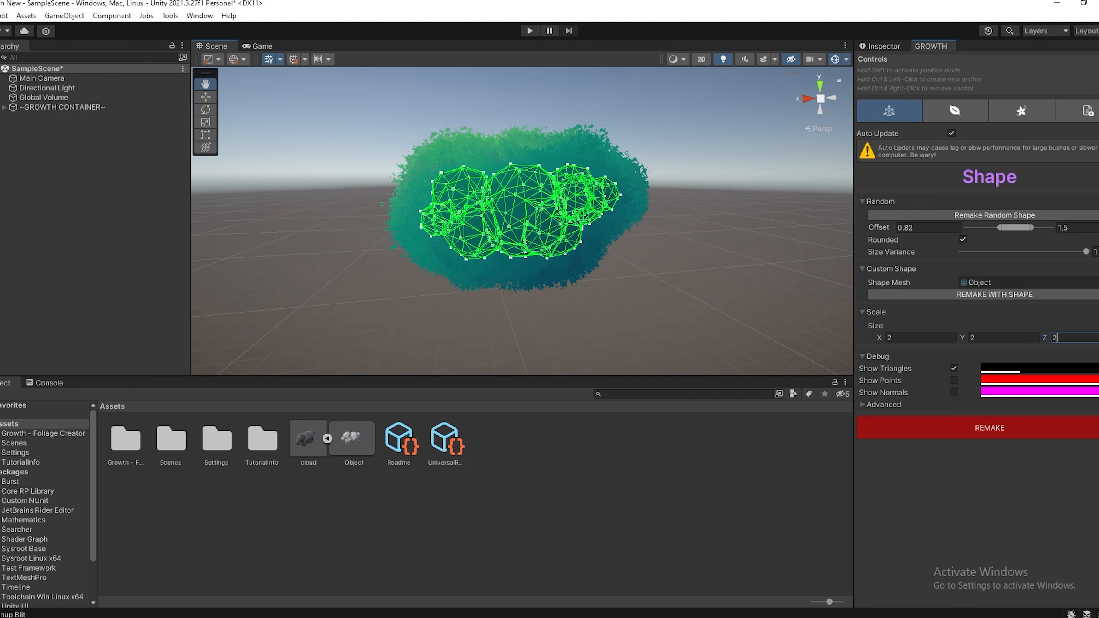
- Turn off Show Triangles and set the leaf Material to GROWTH_Demo_Cloud
middle_drag(528, 260, 524, 242)
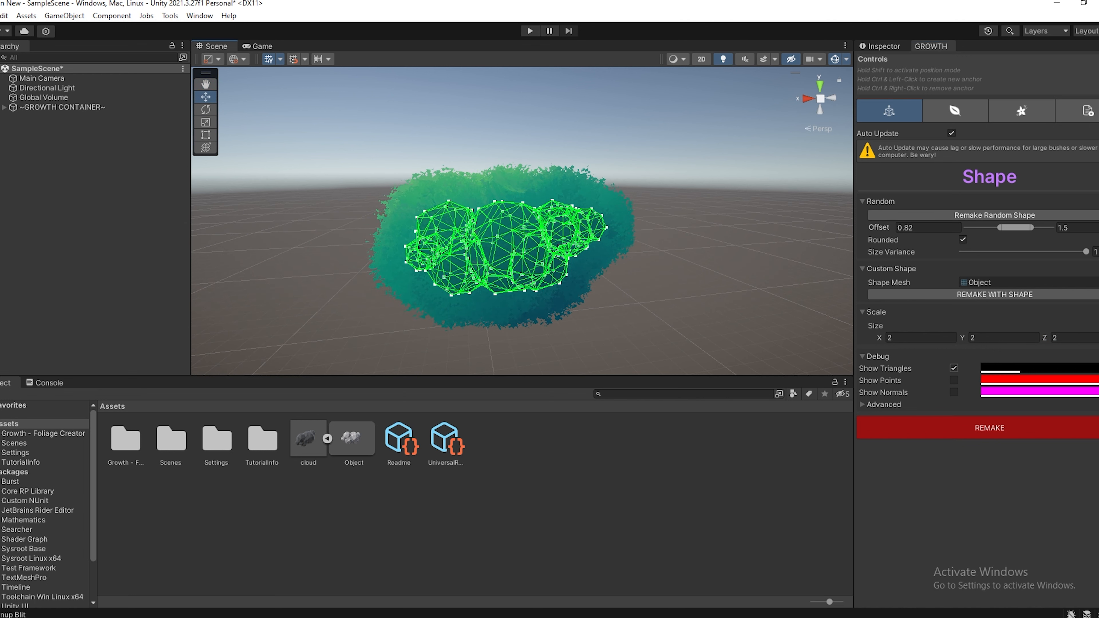
click(954, 369)
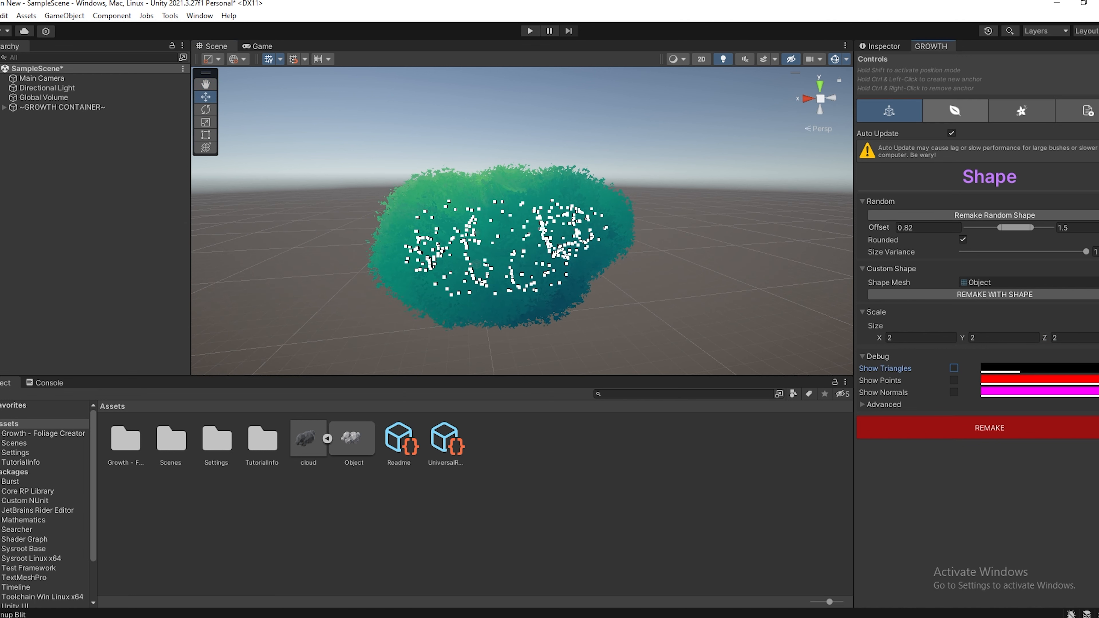
click(955, 110)
click(1098, 228)
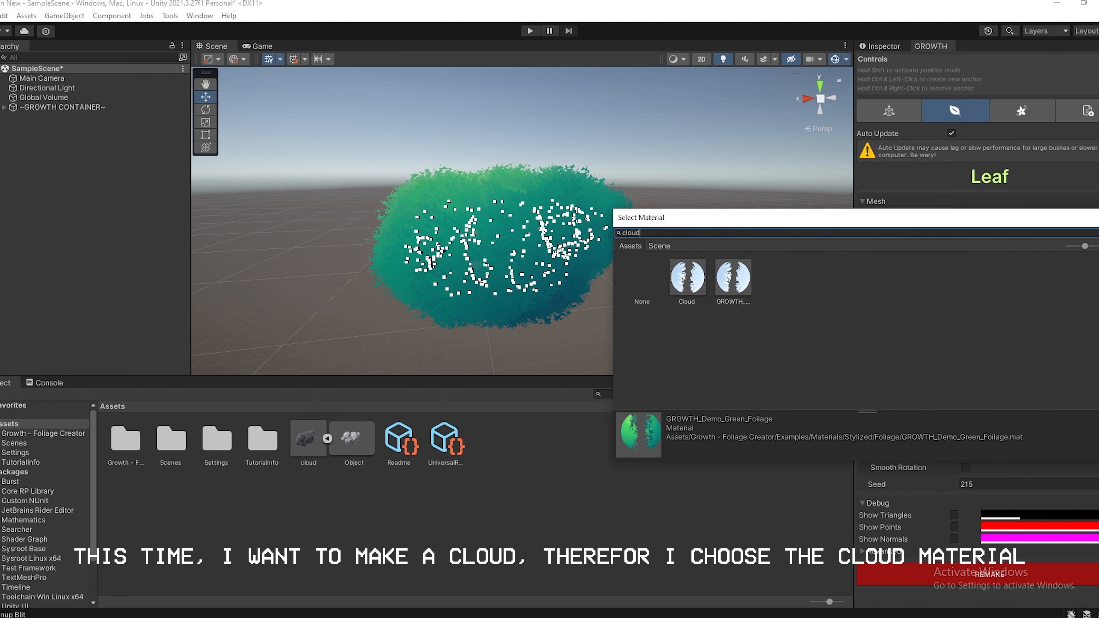
click(733, 277)
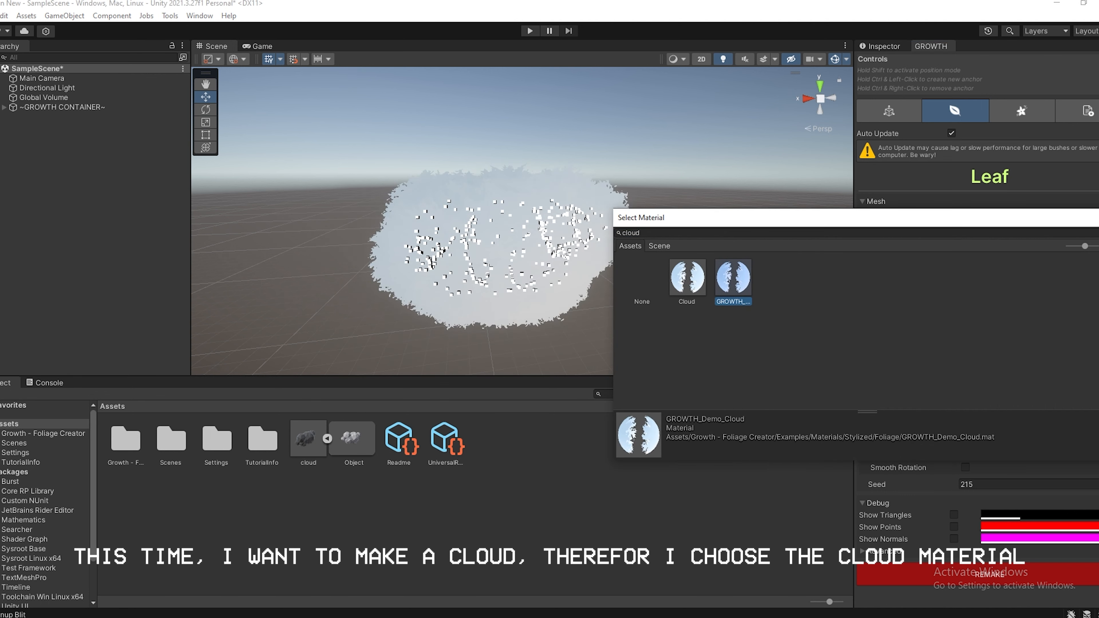
click(1098, 218)
middle_drag(581, 296, 559, 245)
right_drag(559, 245, 497, 257)
alt+drag(496, 258, 581, 246)
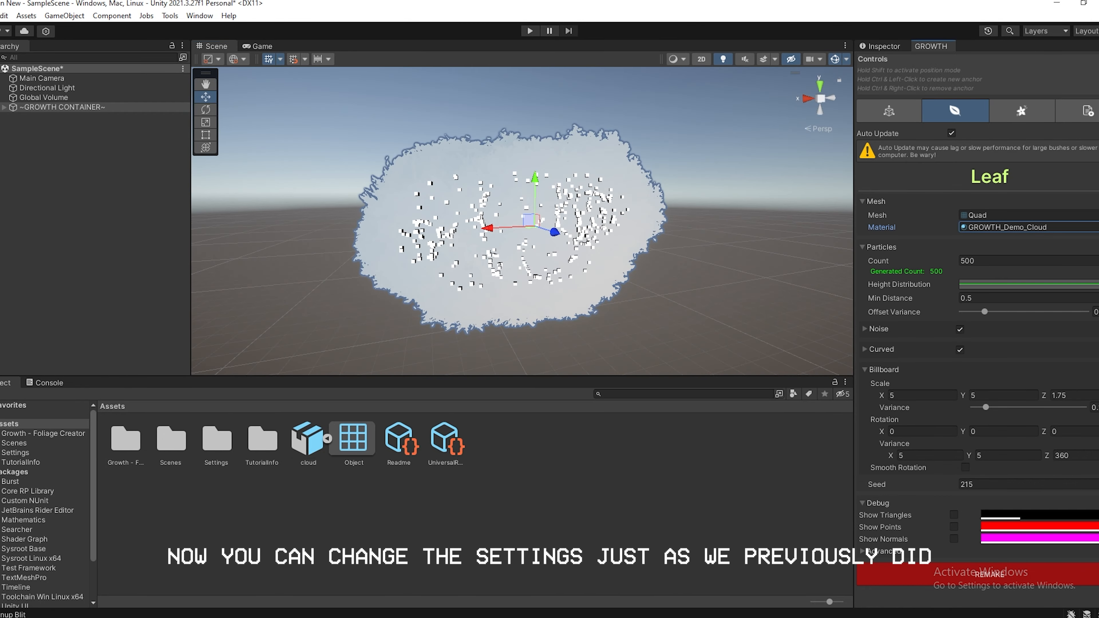
click(96, 182)
- Export the foliage as a prefab named Cloud with the TIME suffix and an empty path
click(1088, 111)
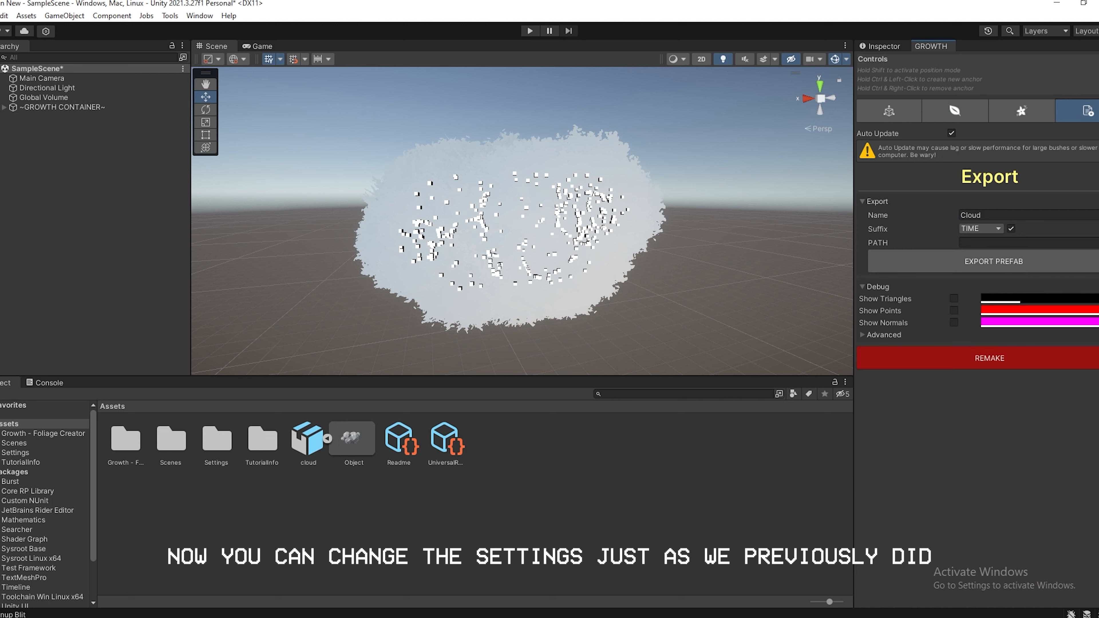
click(995, 261)
- Delete the Growth container and the exported Cloud-01-53-21 object from the scene
click(62, 107)
key(Delete)
click(62, 108)
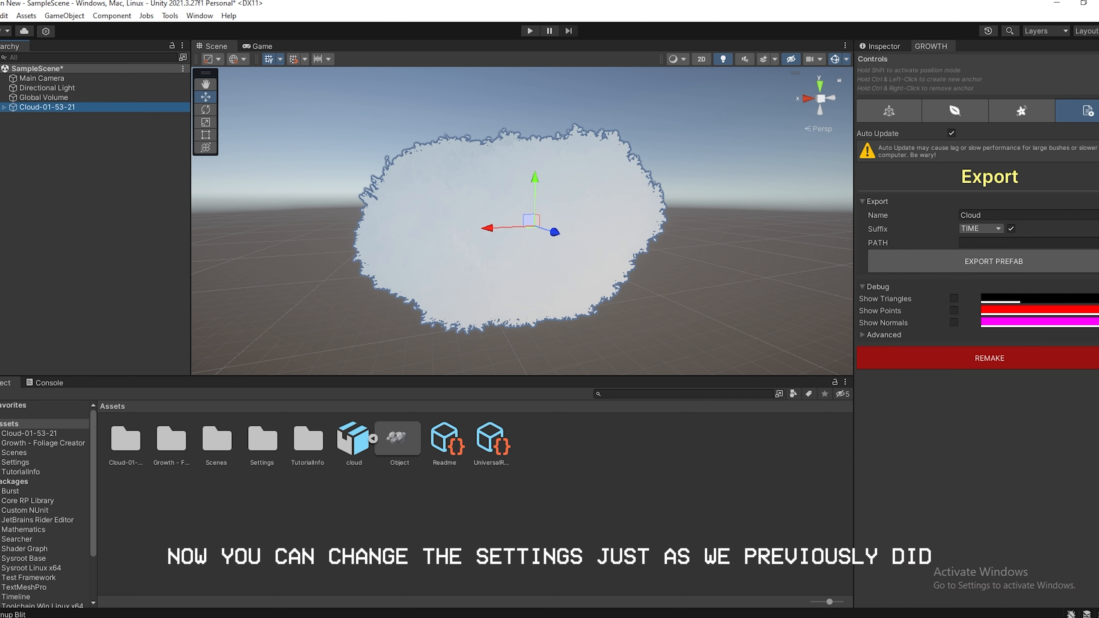
key(Delete)
- Open the Cloud-01-53-21 asset folder and place the cloud prefab in the scene
double_click(125, 439)
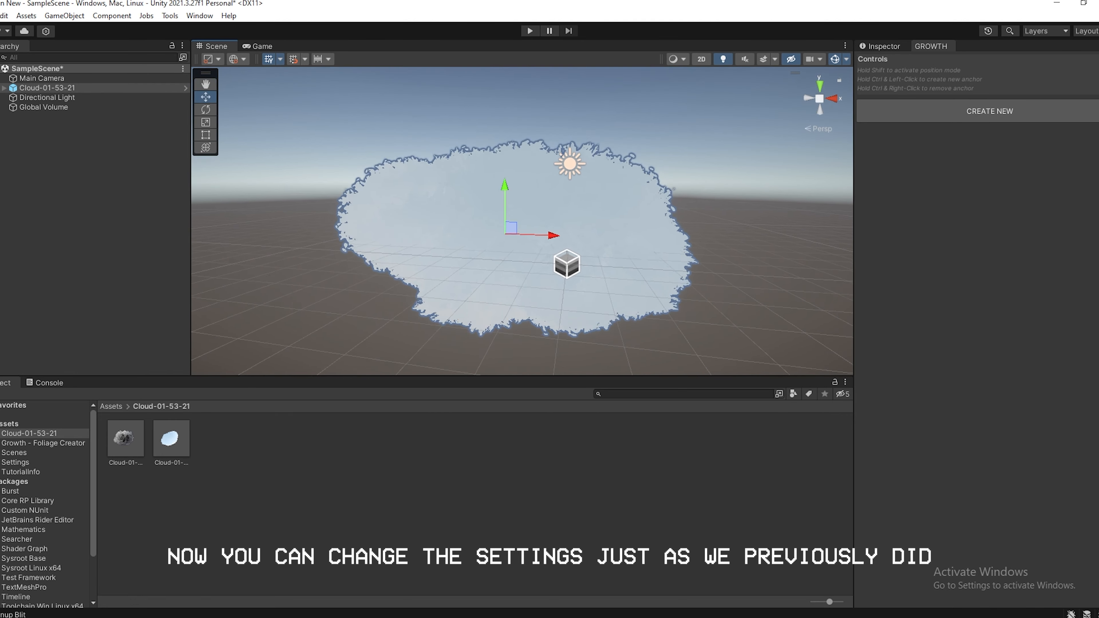
click(519, 208)
click(709, 181)
right_drag(563, 216, 606, 208)
- Raise the placed cloud high above the ground
click(455, 277)
drag(449, 236, 449, 108)
click(627, 173)
right_drag(562, 216, 596, 204)
- Duplicate the cloud, positioning the copy beside the original with a different rotation
key(e)
click(411, 208)
key(ctrl+d)
drag(403, 213, 675, 256)
key(e)
click(627, 338)
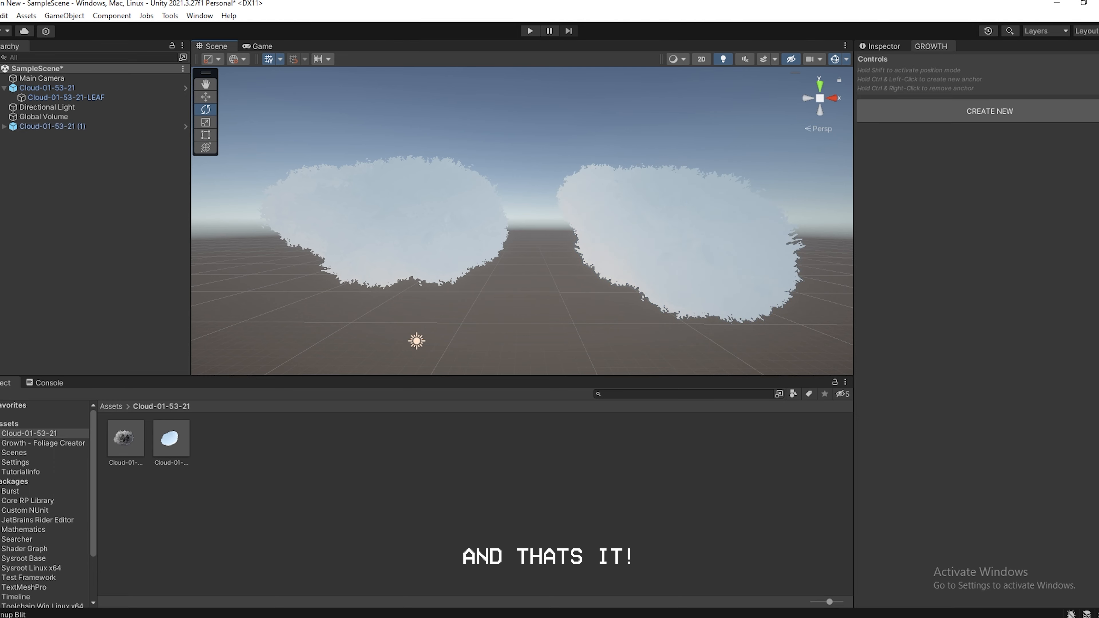
right_drag(562, 243, 546, 199)
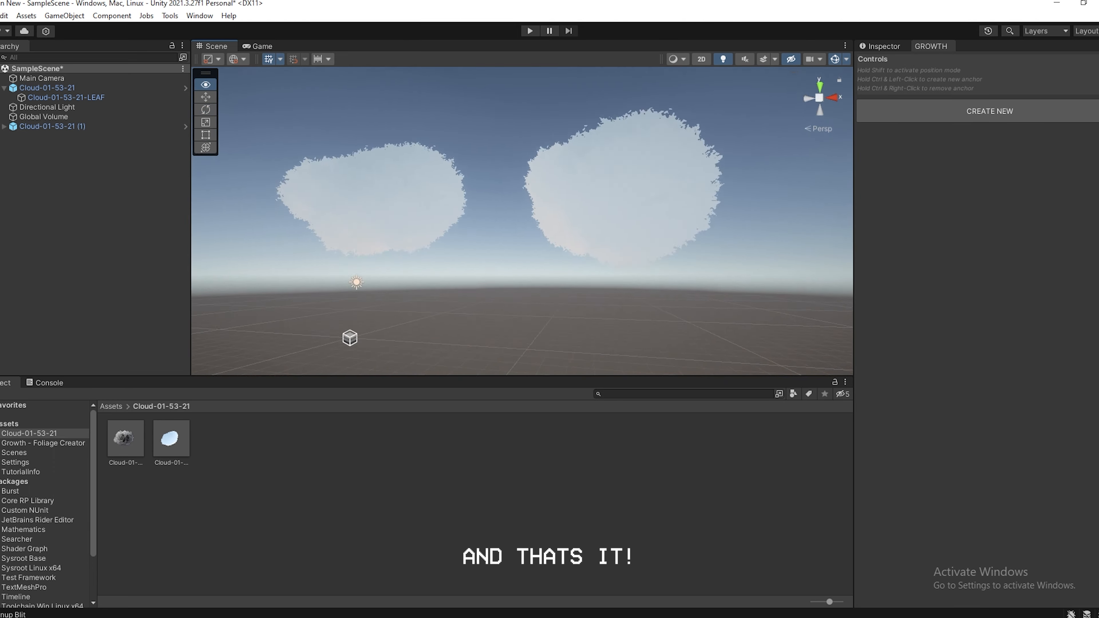